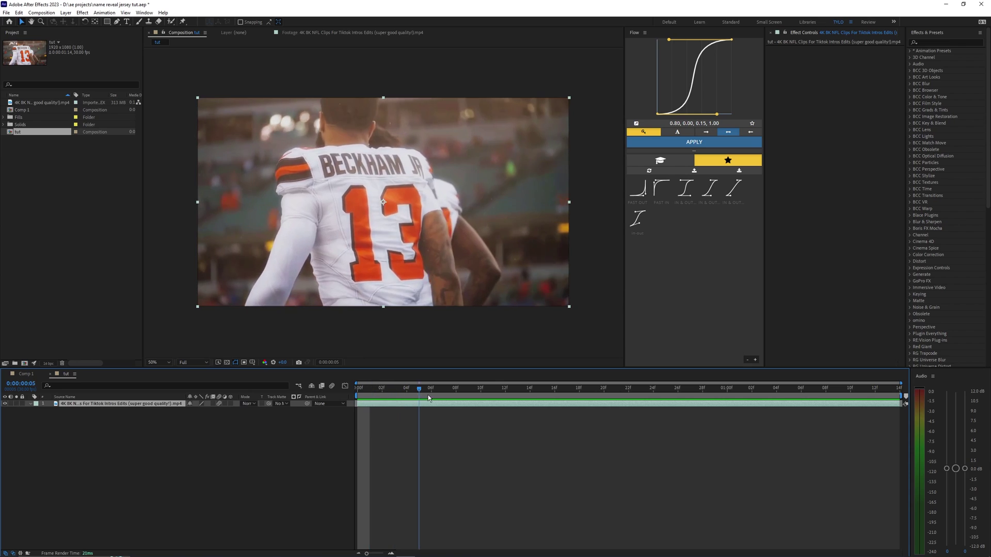
# - Play through the jersey clip in the tut composition and return to its first frame
pyautogui.press('space')
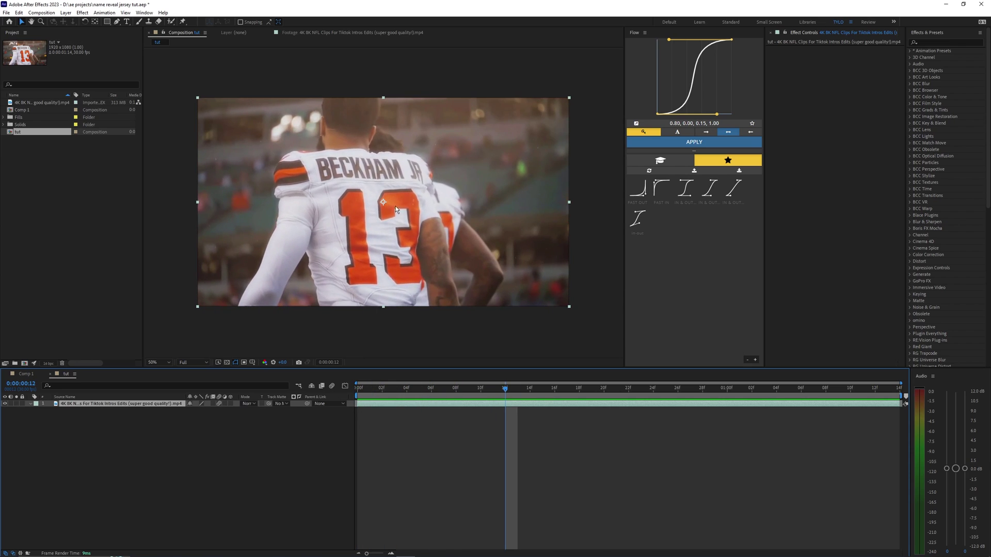
pyautogui.scroll(1, 373, 182)
pyautogui.scroll(-1, 363, 178)
pyautogui.moveTo(417, 389); pyautogui.dragTo(351, 414)
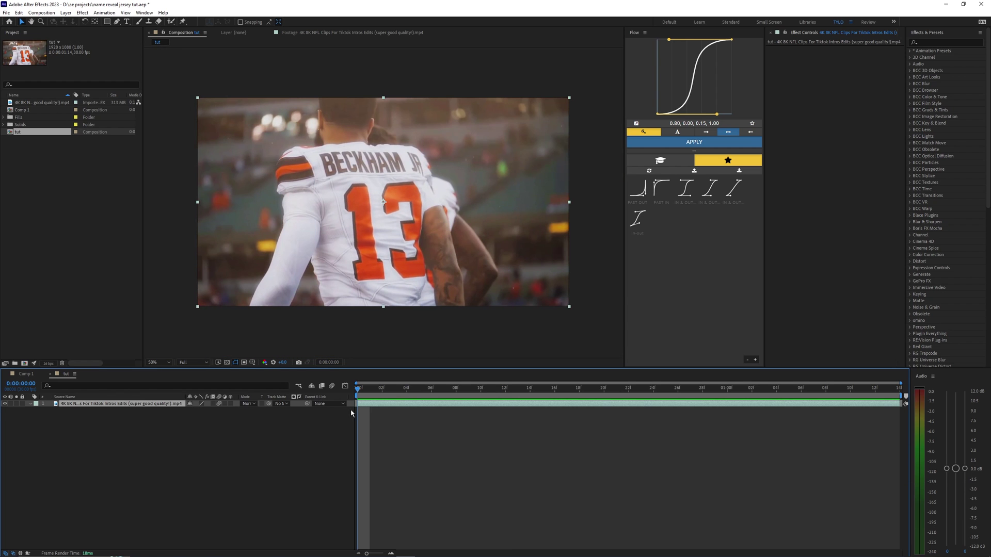
pyautogui.press('space')
pyautogui.press('space')
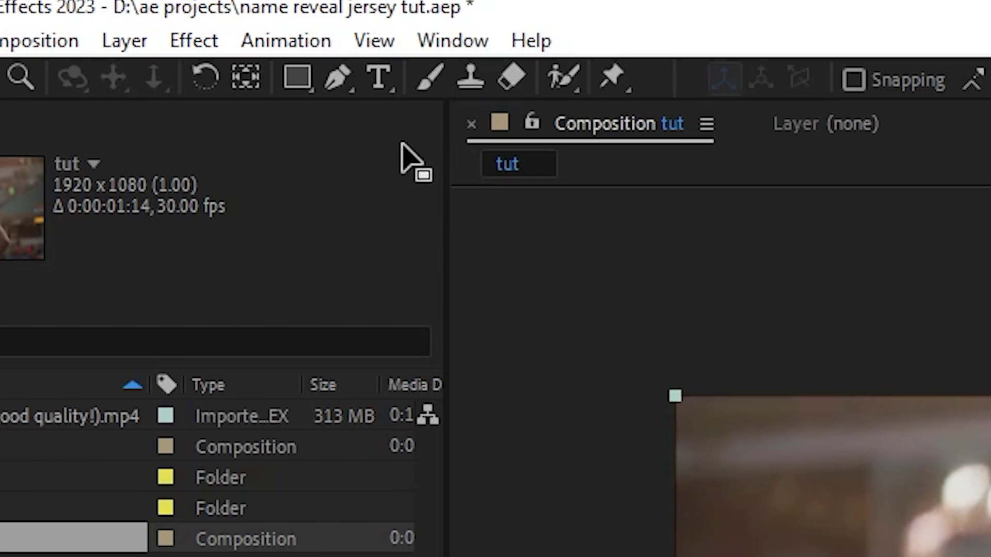
# - Draw a closed mask around the name on the back of the jersey and set its mode to Subtract
pyautogui.click(117, 22)
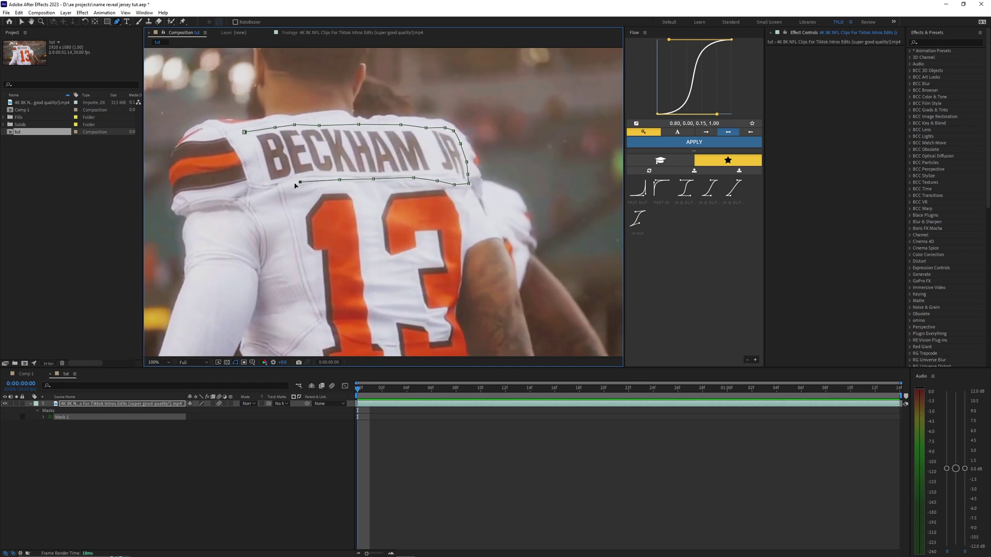
pyautogui.click(245, 133)
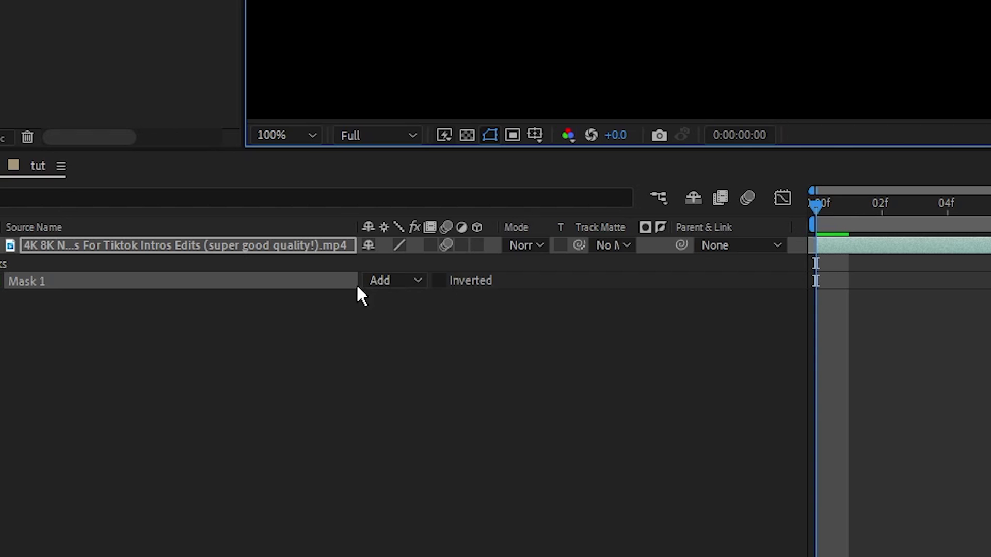
pyautogui.click(375, 283)
pyautogui.click(423, 346)
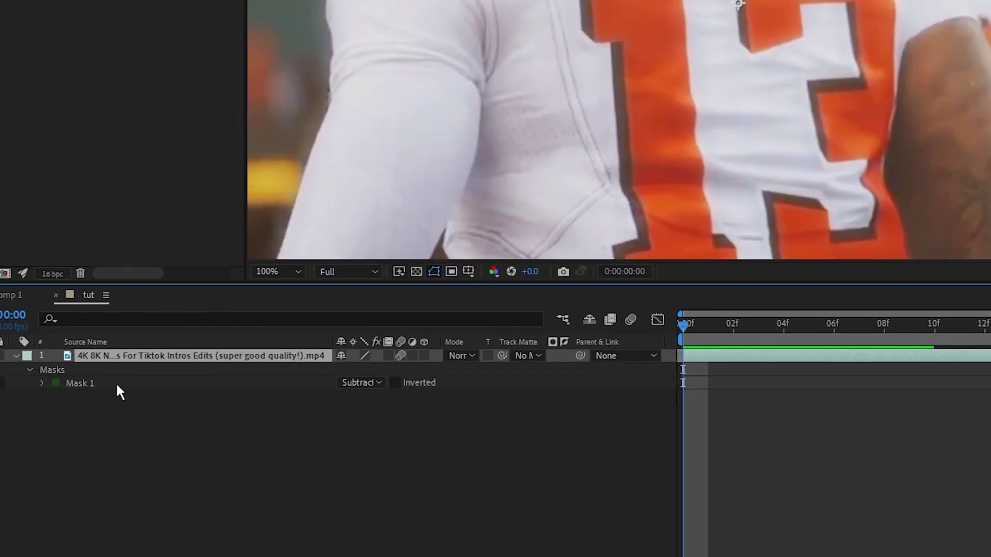
# - Track Mask 1 forward through the whole clip using position, scale and rotation, and play back the tracked mask
pyautogui.rightClick(63, 279)
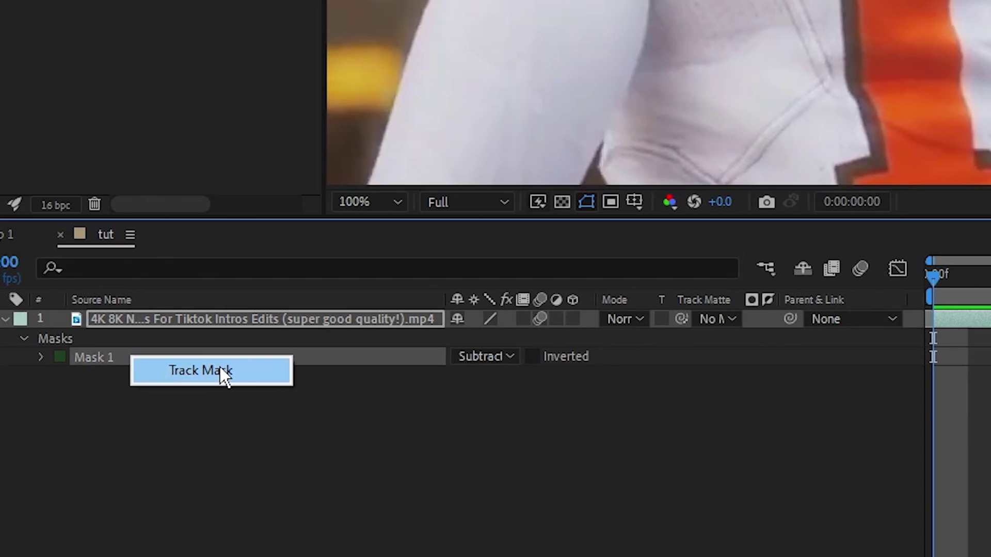
pyautogui.click(148, 300)
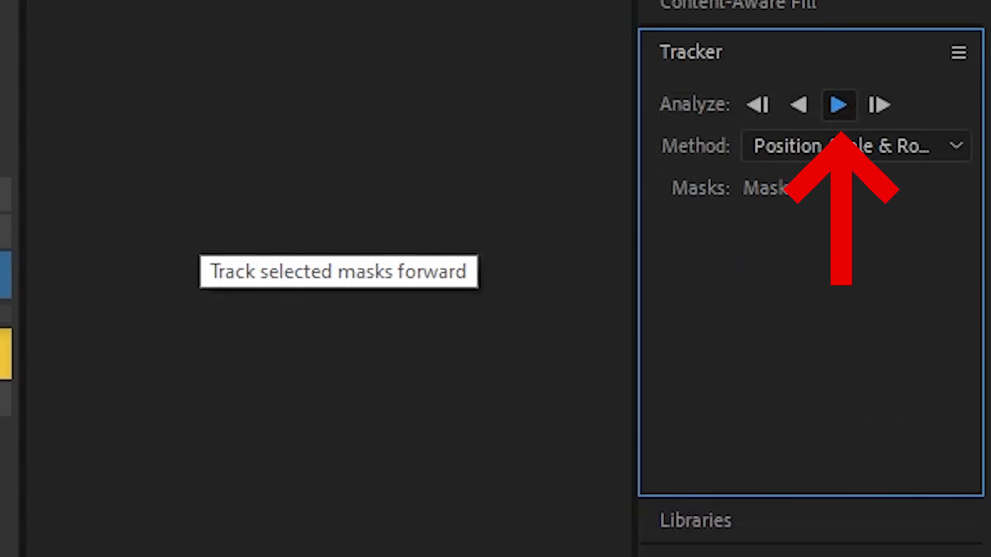
pyautogui.click(838, 103)
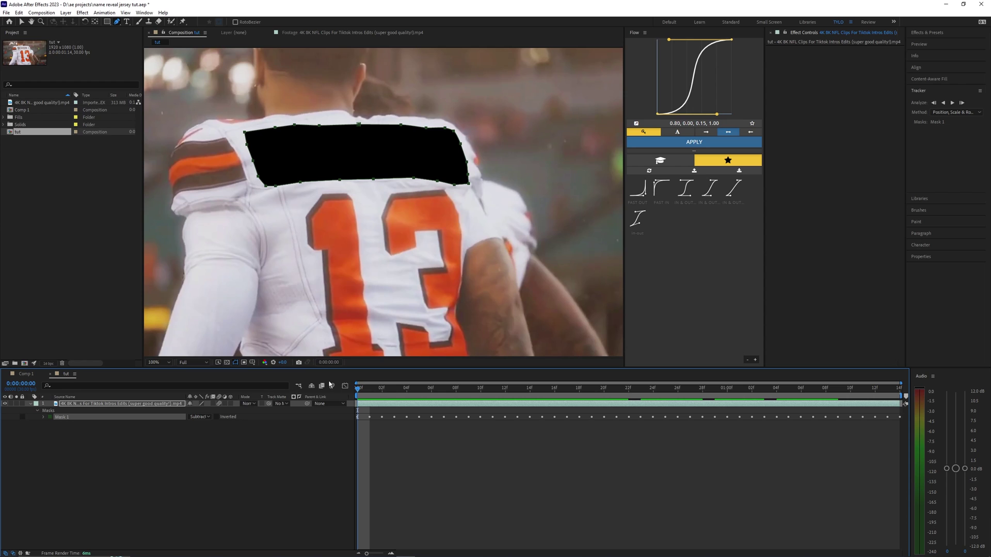
pyautogui.press('space')
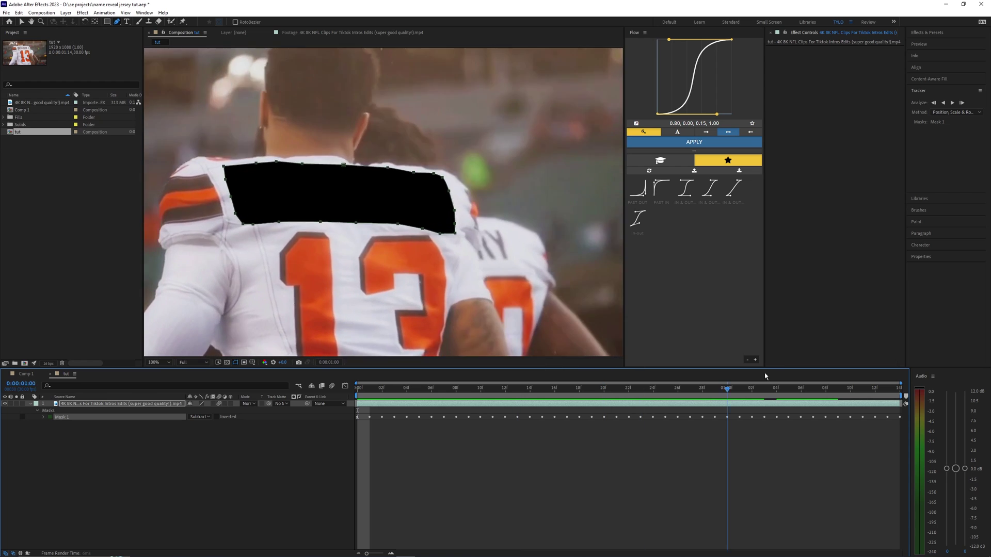
pyautogui.press('space')
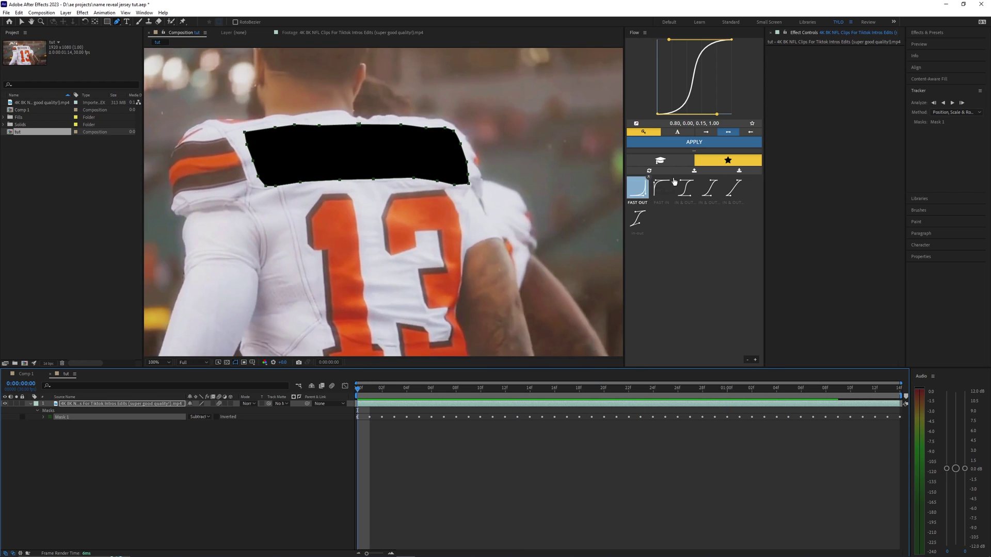
# - Try to generate a Content-Aware Fill layer for the masked name area using the Object method over the work area
pyautogui.click(936, 80)
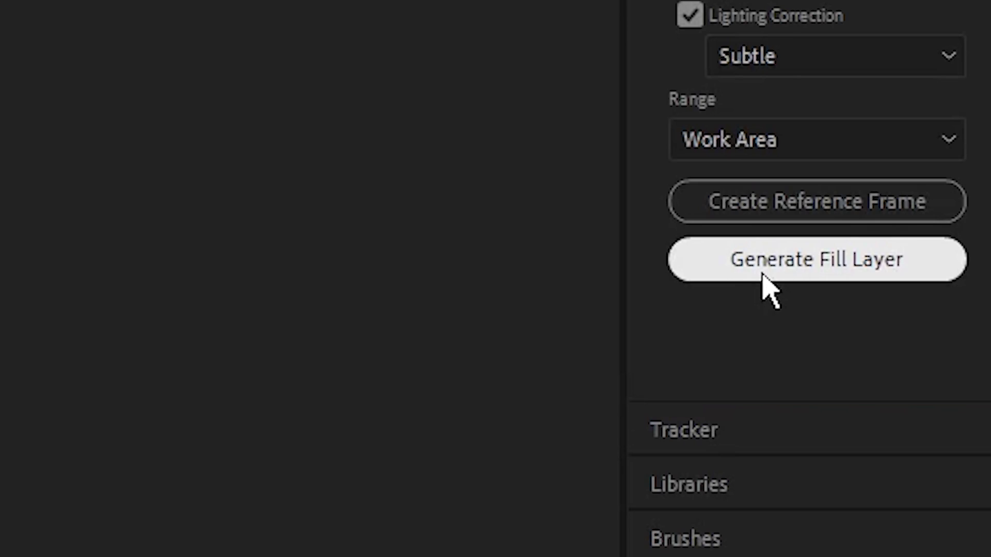
pyautogui.click(922, 220)
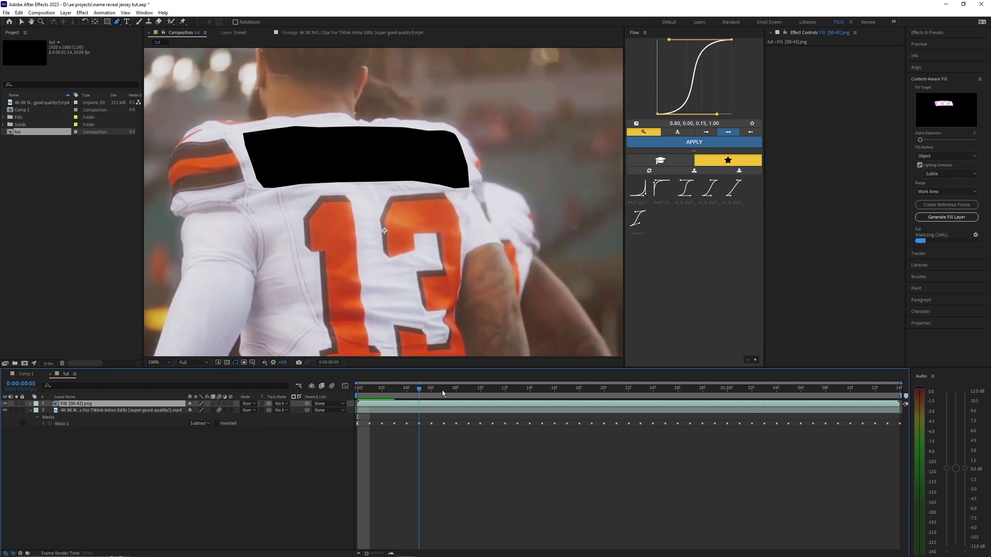
pyautogui.moveTo(443, 393); pyautogui.dragTo(357, 392)
pyautogui.scroll(-1, 307, 188)
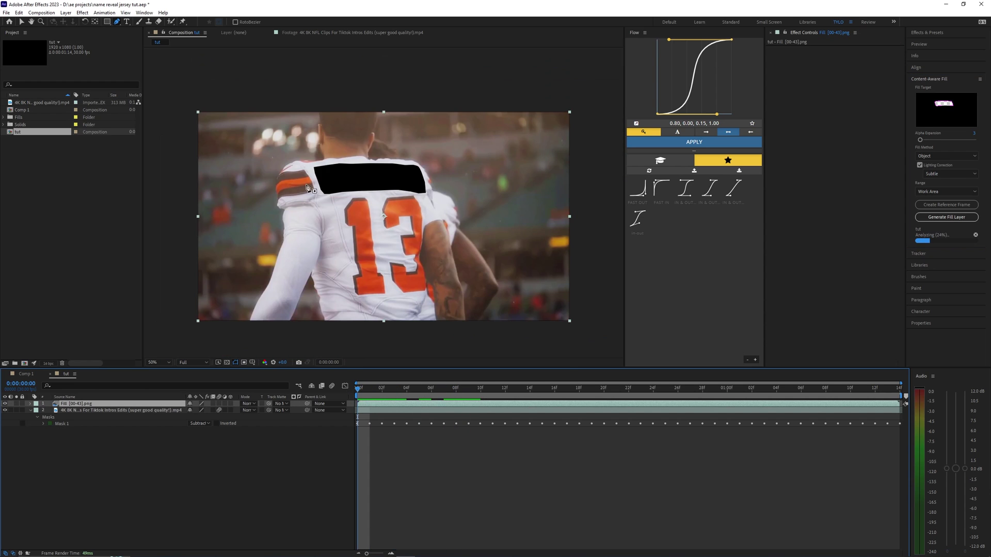
pyautogui.press('.')
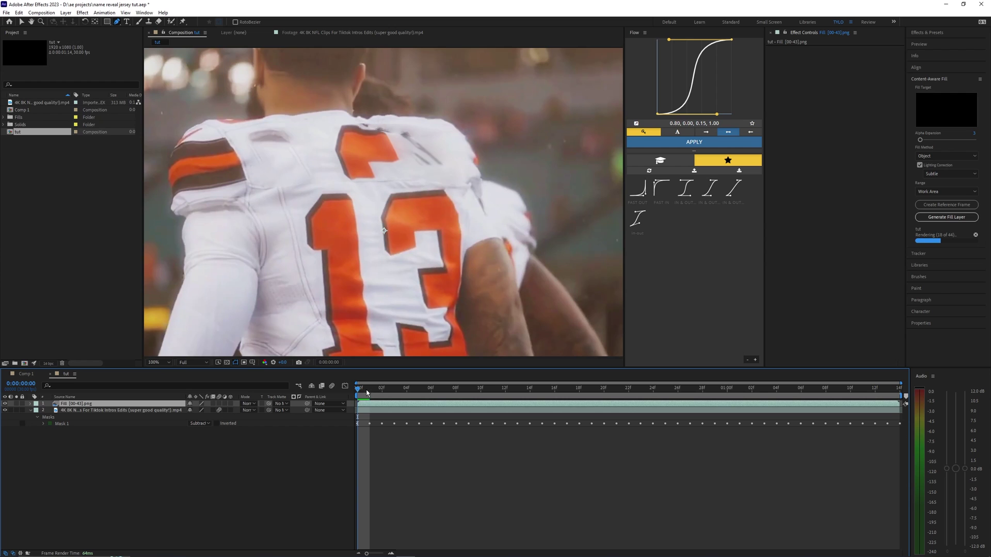
pyautogui.moveTo(367, 393); pyautogui.dragTo(435, 394)
pyautogui.scroll(-2, 381, 200)
pyautogui.scroll(1, 381, 204)
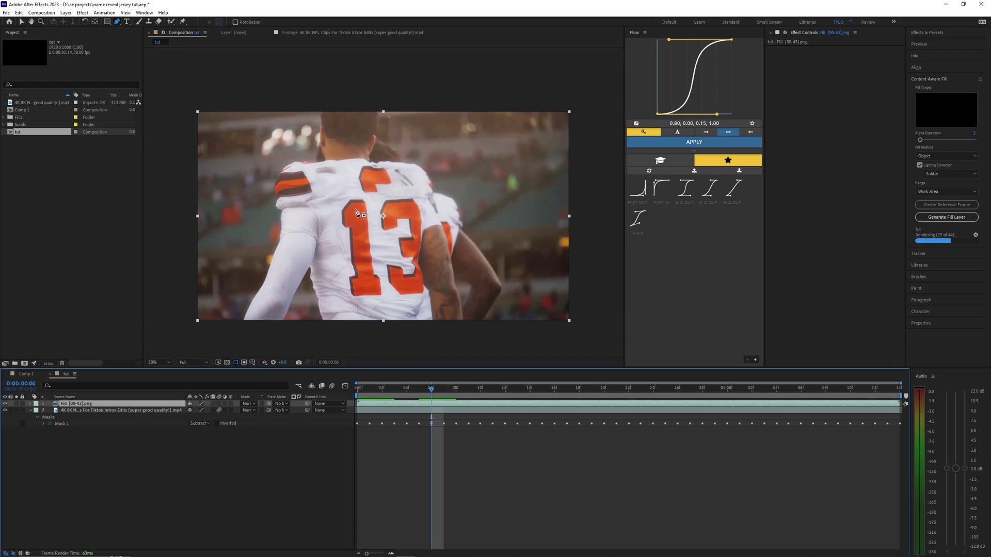
pyautogui.moveTo(344, 215); pyautogui.dragTo(340, 203)
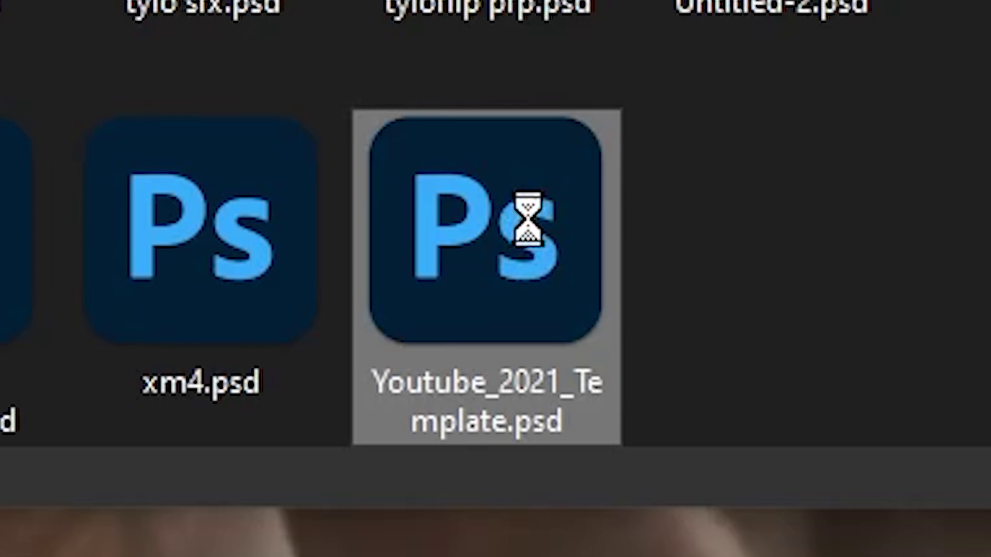
# - Make Adobe Photoshop 2024 the default app for .psd files, starting from Youtube_2021_Template.psd
pyautogui.rightClick(516, 219)
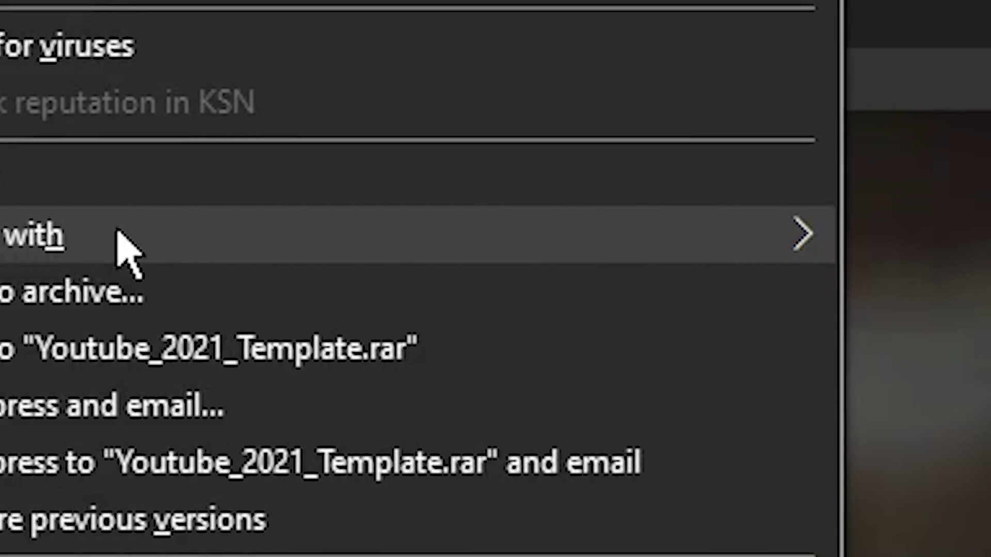
pyautogui.click(392, 364)
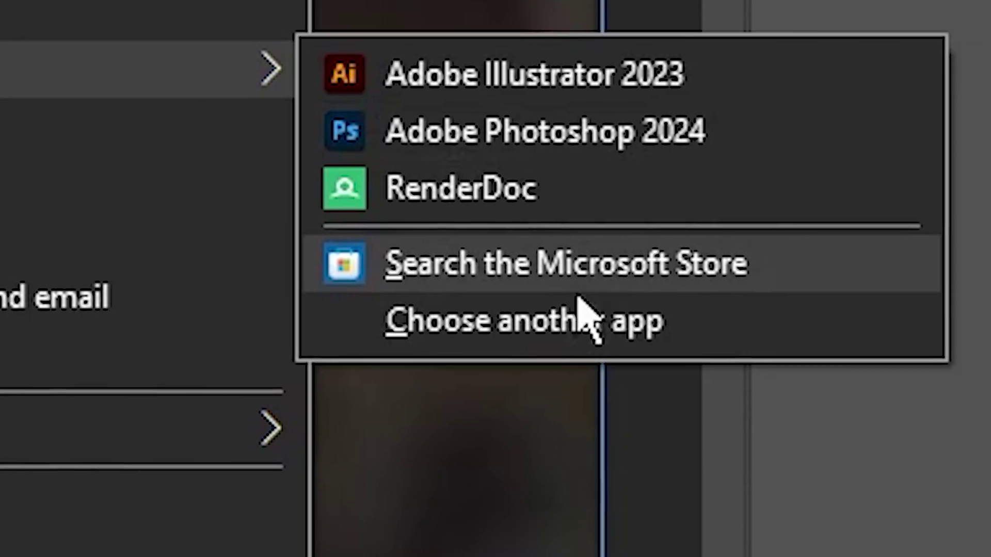
pyautogui.click(718, 361)
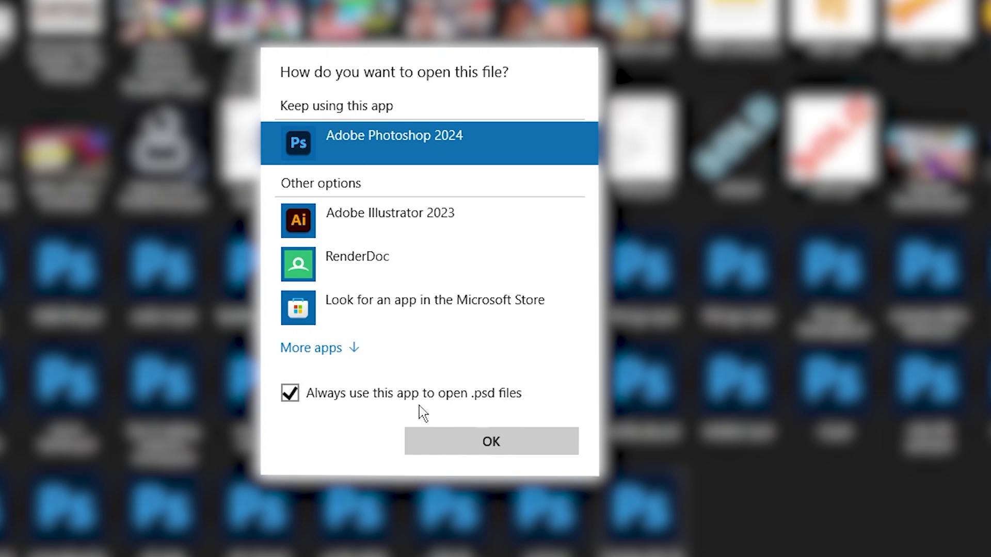
pyautogui.click(472, 437)
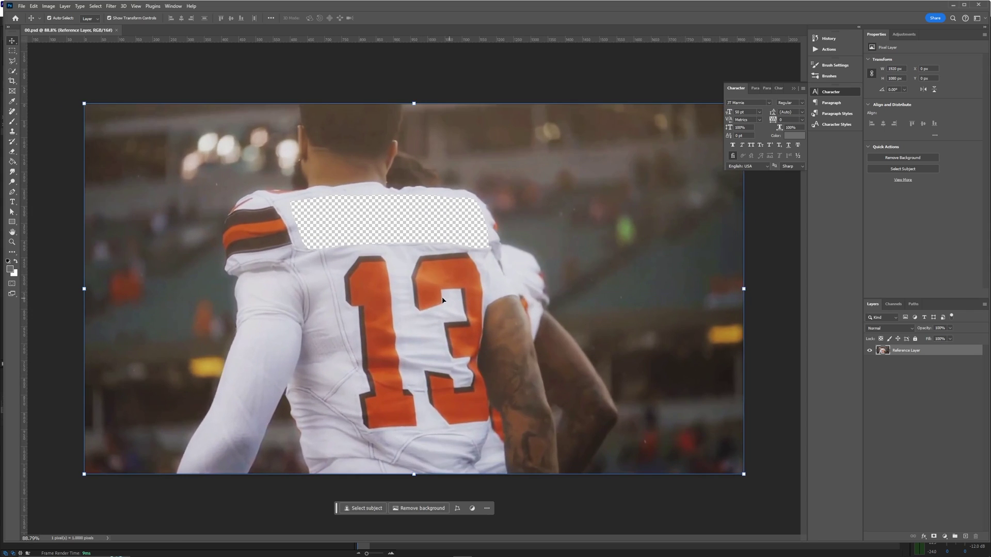
# - In Photoshop, fill the transparent name area of the Reference Layer in 00.psd with the Remove Tool
pyautogui.click(76, 83)
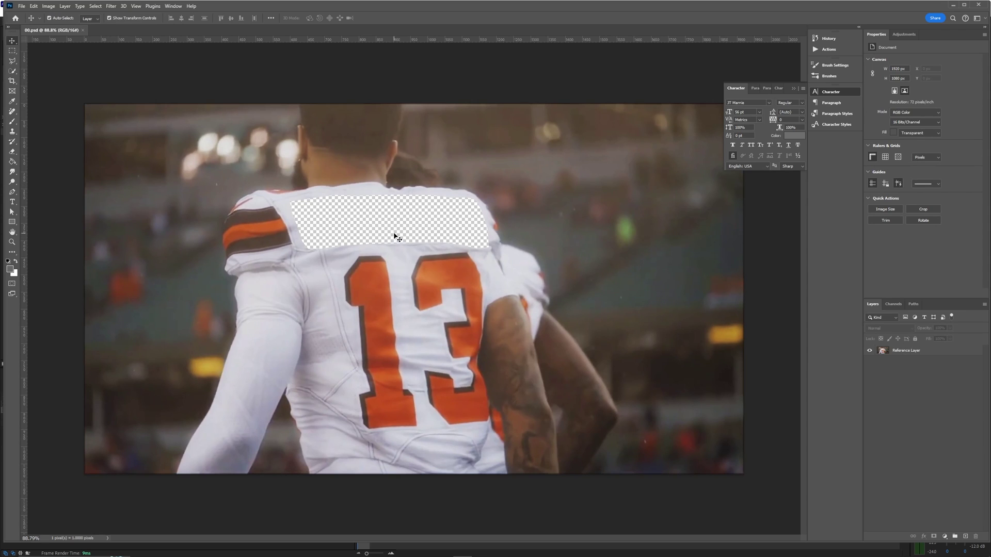
pyautogui.click(269, 208)
pyautogui.press('j')
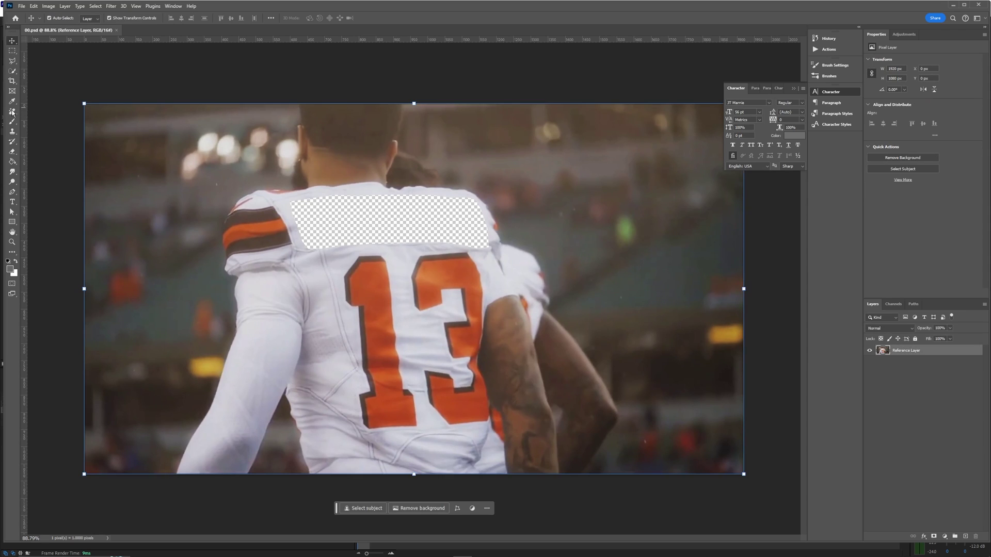
pyautogui.moveTo(314, 247)
pyautogui.mouseDown()
pyautogui.moveTo(303, 218)
pyautogui.moveTo(434, 210)
pyautogui.moveTo(468, 220)
pyautogui.moveTo(476, 242)
pyautogui.moveTo(316, 234)
pyautogui.mouseUp()
pyautogui.hotkey('ctrl', '+')
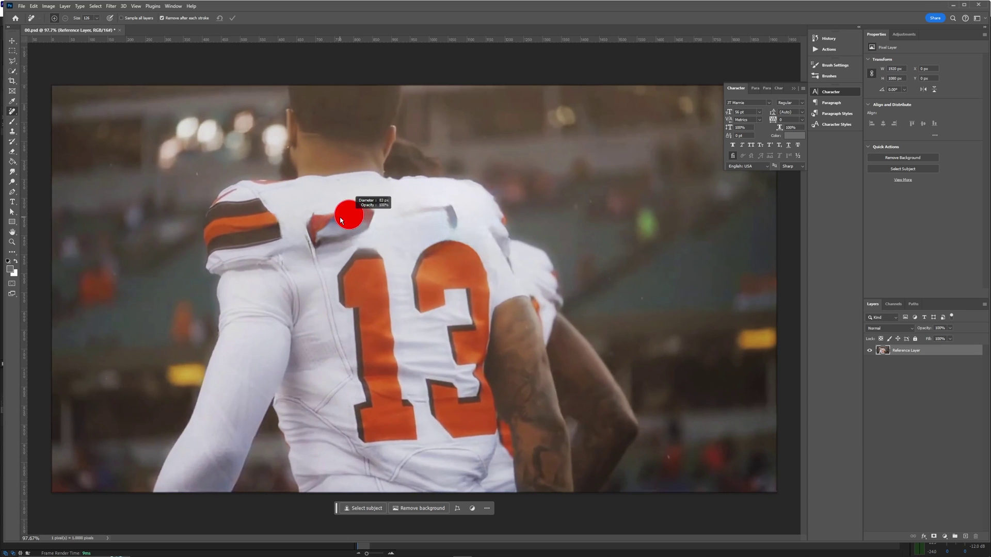
# - Clean up the leftover orange and dark patches across the jersey's upper back with the Remove Tool at size 94
pyautogui.moveTo(365, 215)
pyautogui.mouseDown()
pyautogui.moveTo(324, 240)
pyautogui.moveTo(342, 209)
pyautogui.mouseUp()
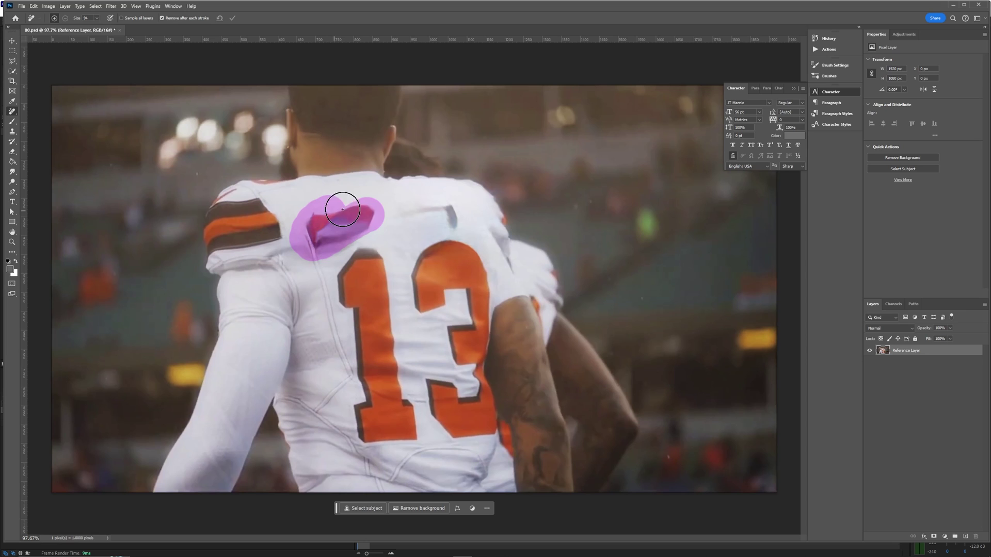
pyautogui.moveTo(298, 240)
pyautogui.mouseDown()
pyautogui.moveTo(347, 236)
pyautogui.moveTo(304, 245)
pyautogui.mouseUp()
pyautogui.moveTo(406, 228); pyautogui.dragTo(458, 212)
pyautogui.moveTo(317, 233); pyautogui.dragTo(269, 252)
pyautogui.hotkey('ctrl', '-')
pyautogui.moveTo(436, 248)
pyautogui.mouseDown()
pyautogui.moveTo(403, 251)
pyautogui.moveTo(432, 262)
pyautogui.mouseUp()
pyautogui.hotkey('ctrl', '+')
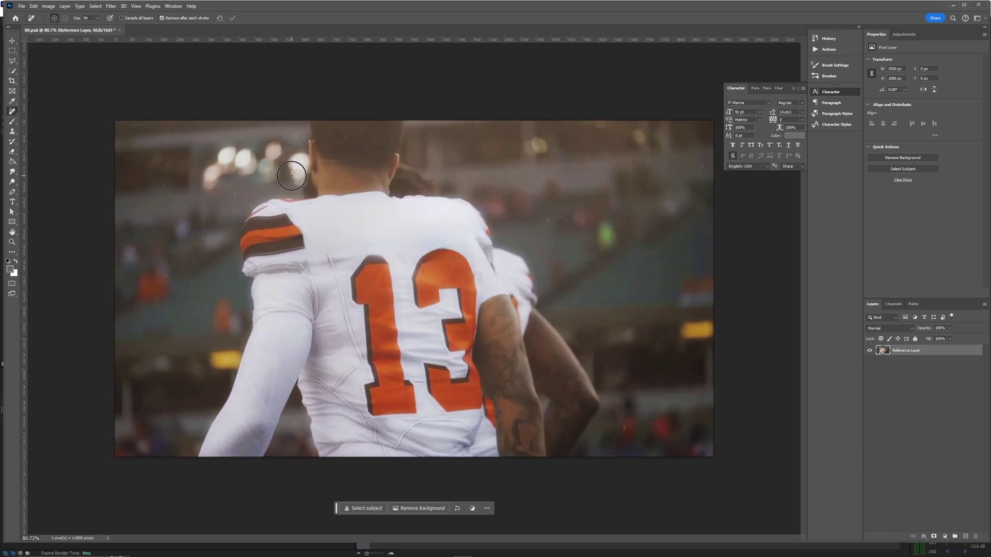
# - Save the retouched reference frame 00.psd and switch back to After Effects
pyautogui.hotkey('ctrl', 's')
pyautogui.press('v')
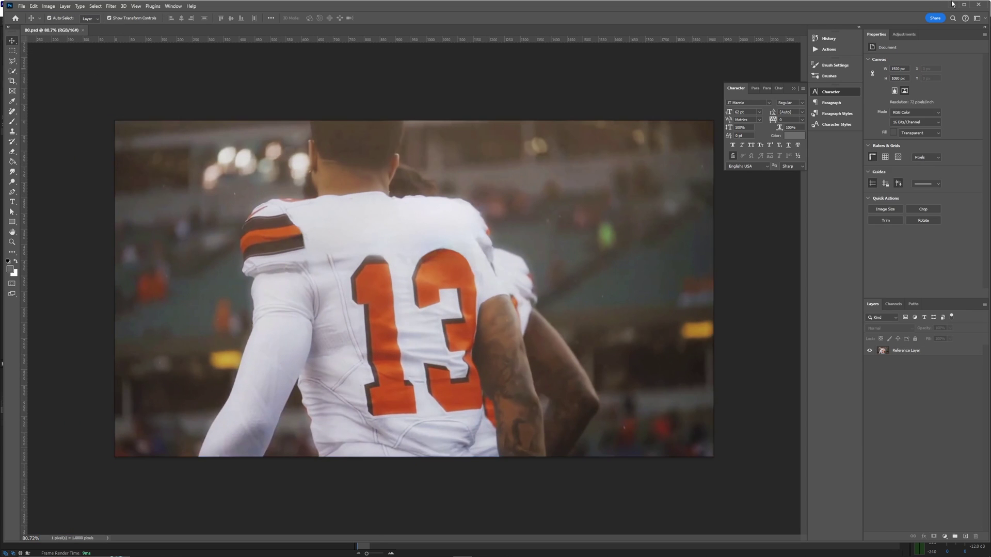
pyautogui.click(953, 5)
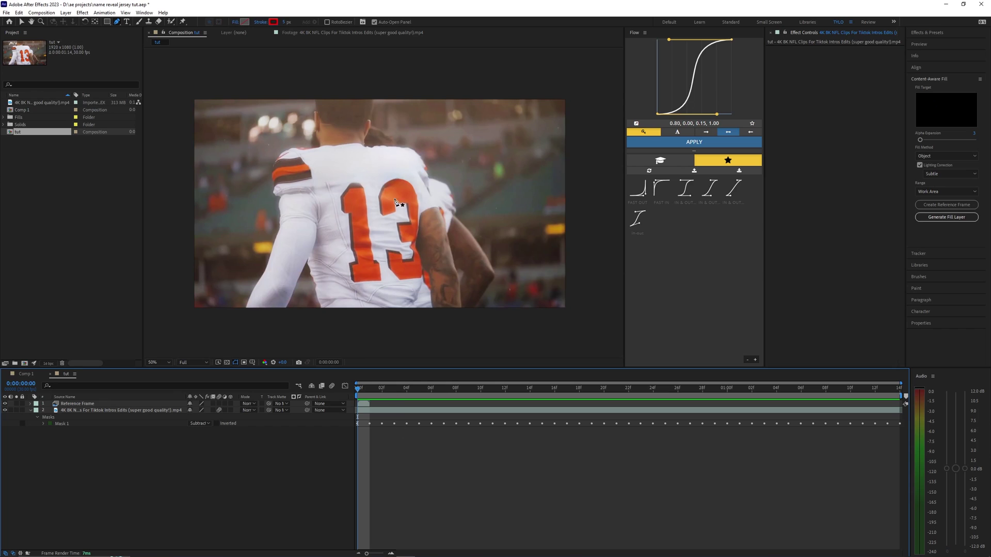
# - Generate a Content-Aware Fill layer for the masked video layer based on the retouched reference frame, and play back the result
pyautogui.press('v')
pyautogui.click(395, 201)
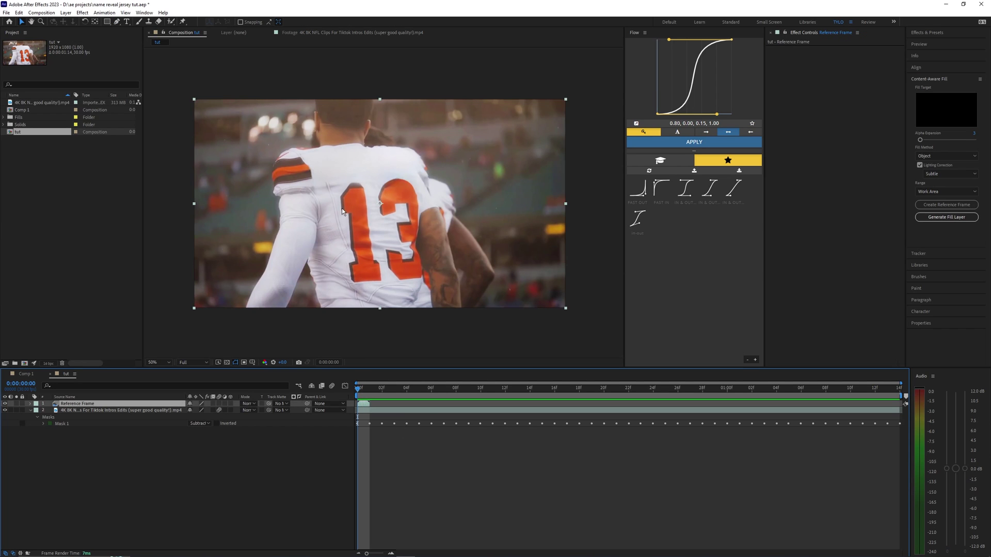
pyautogui.click(369, 412)
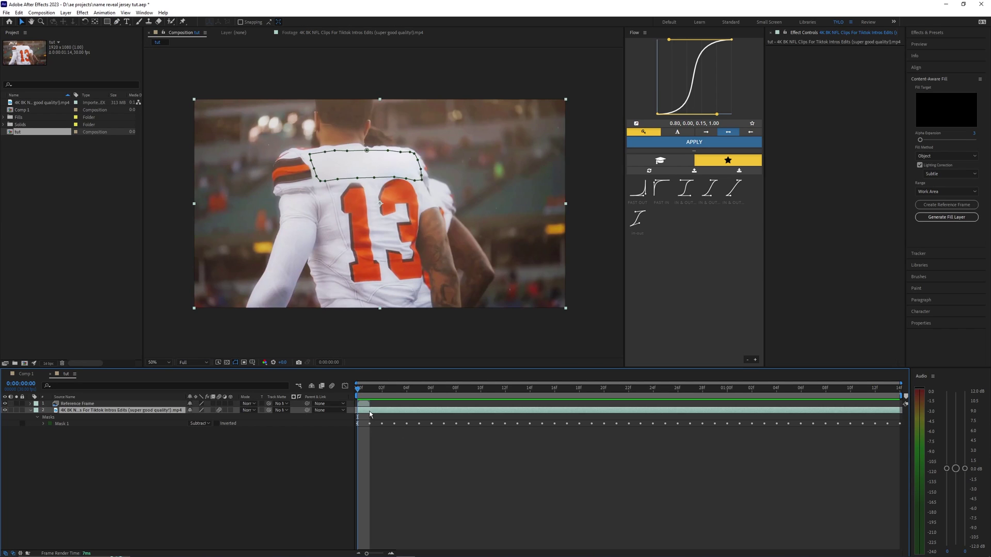
pyautogui.click(953, 221)
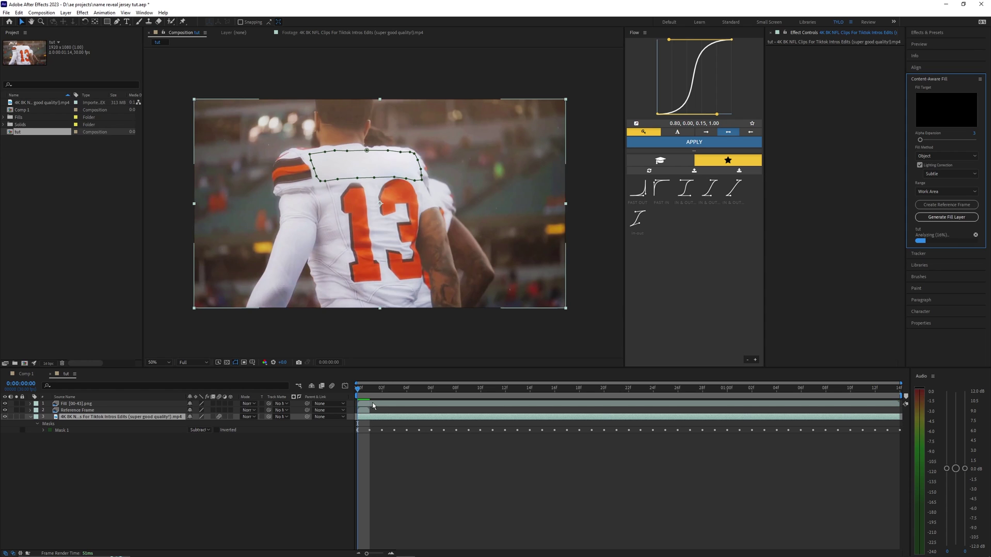
pyautogui.press('space')
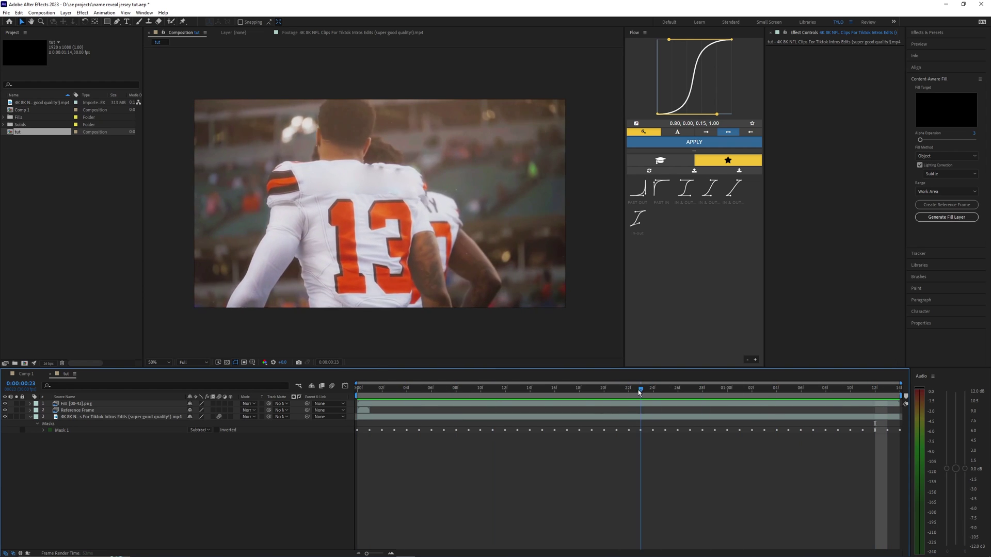
# - Start the work area at 0:00:00:01, trim the composition to the work area and play it back
pyautogui.click(697, 390)
pyautogui.moveTo(695, 393); pyautogui.dragTo(366, 393)
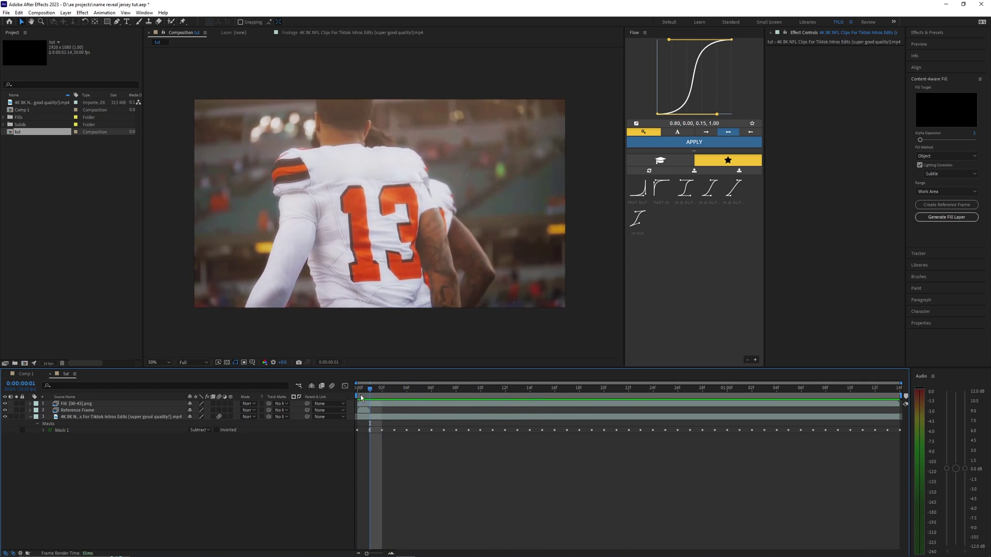
pyautogui.press('b')
pyautogui.rightClick(387, 398)
pyautogui.click(388, 410)
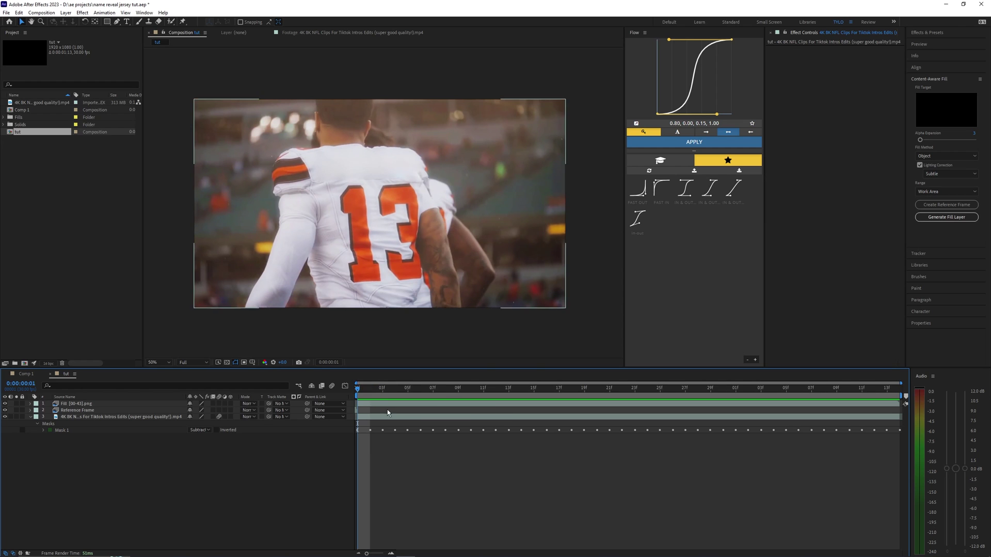
pyautogui.press('space')
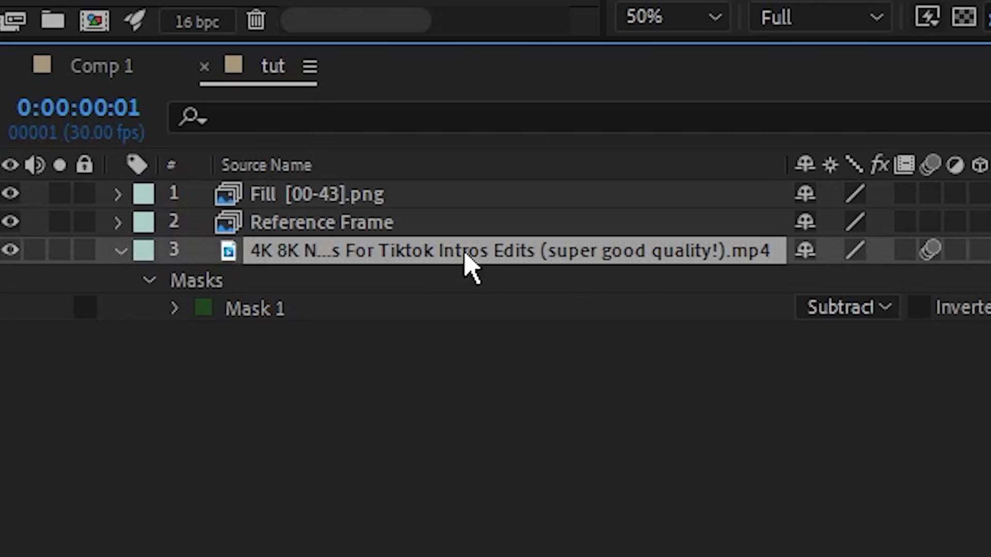
# - Duplicate the masked video layer, move the copy above all other layers and set its mask mode to Add
pyautogui.hotkey('ctrl', 'd')
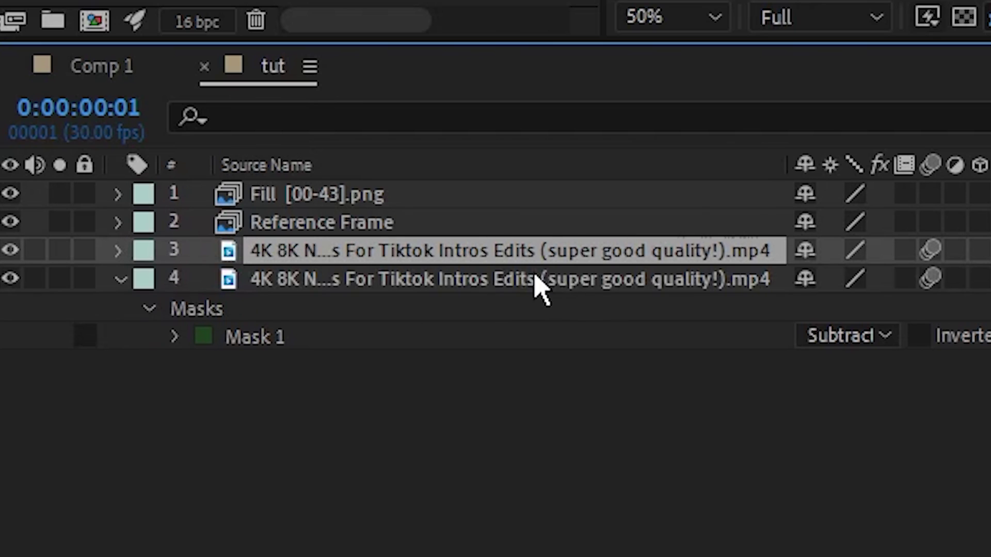
pyautogui.moveTo(403, 256); pyautogui.dragTo(398, 192)
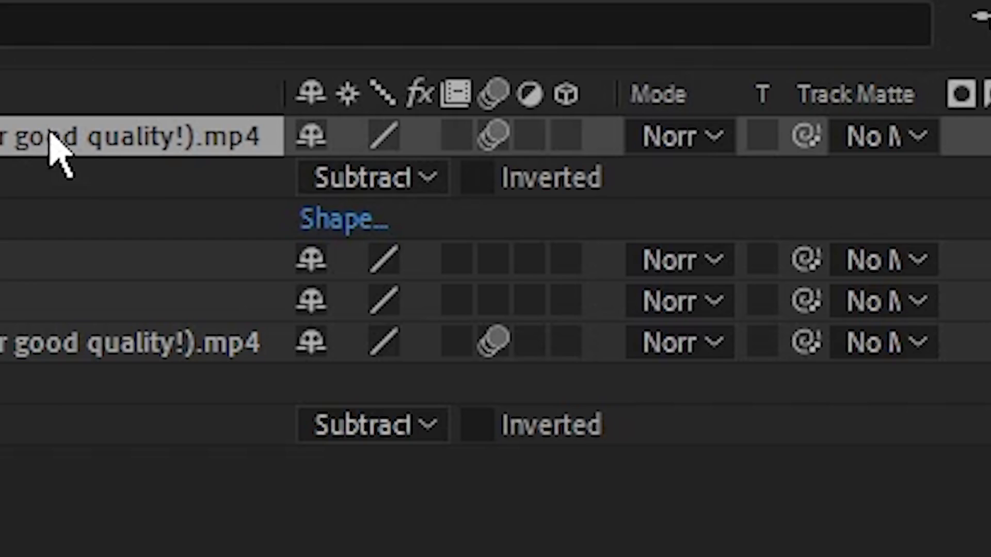
pyautogui.click(333, 182)
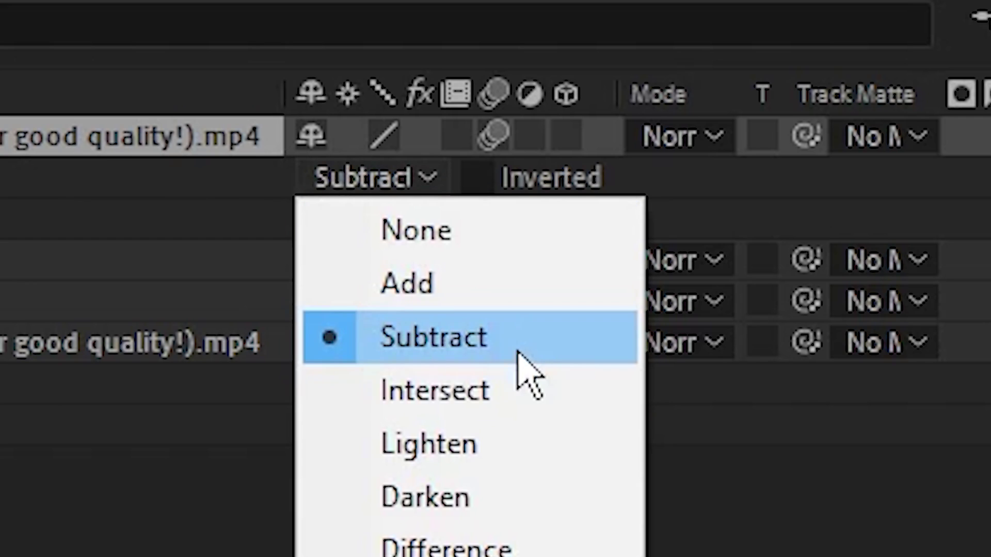
pyautogui.click(473, 287)
pyautogui.press('space')
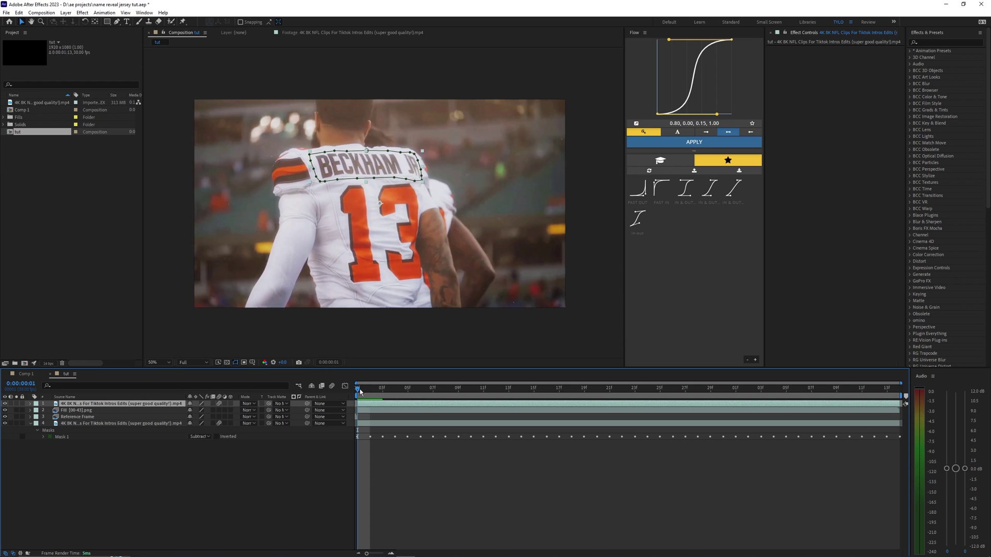
pyautogui.press('space')
# - Apply the Transition Linear Wipe effect to the top video layer with a wipe angle of -90°
pyautogui.click(924, 43)
pyautogui.write('linear wipe')
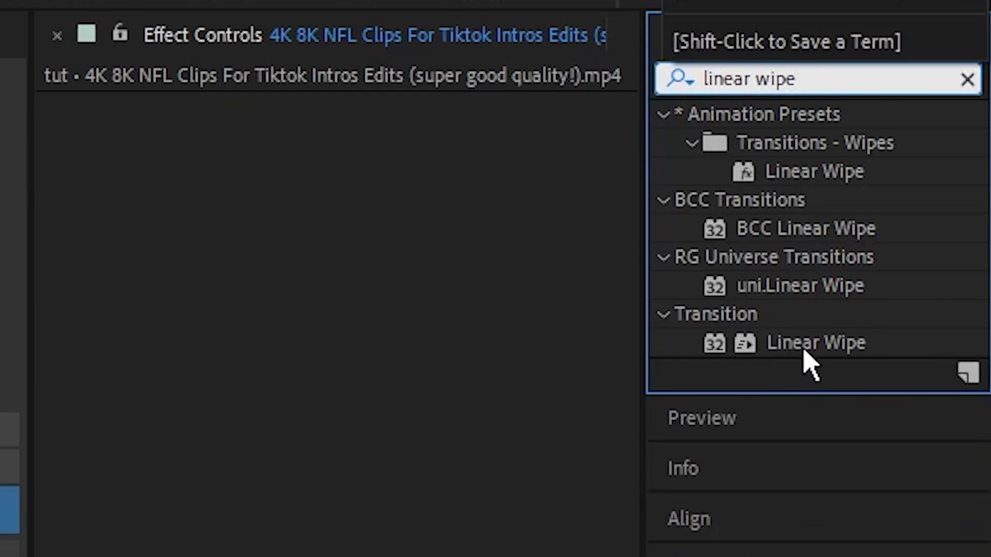
pyautogui.moveTo(804, 351); pyautogui.dragTo(235, 286)
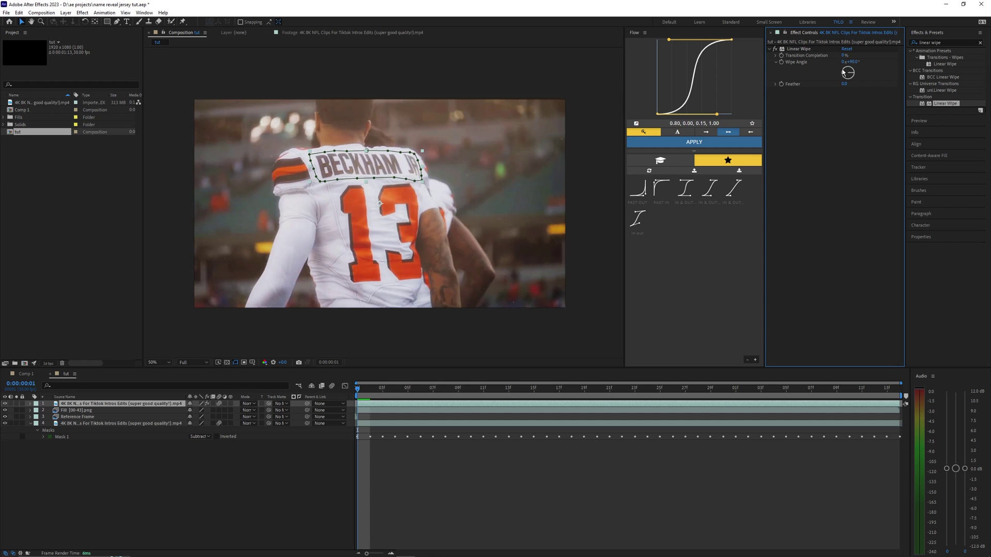
pyautogui.write('-90')
pyautogui.press('Return')
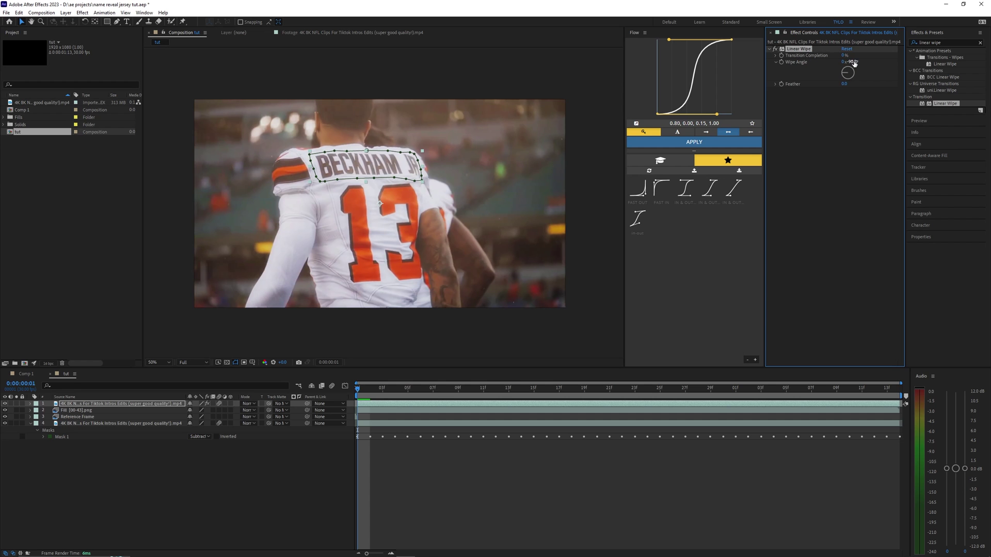
# - Keyframe the wipe's Transition Completion from 69% at 0:00:00:01 to 36% at 0:00:00:14
pyautogui.moveTo(833, 54); pyautogui.dragTo(852, 50)
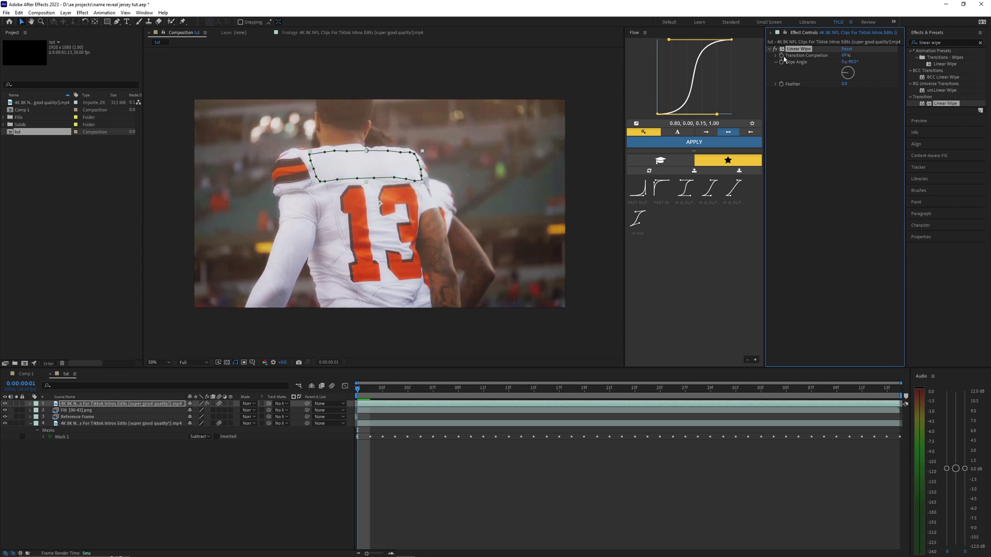
pyautogui.moveTo(359, 390); pyautogui.dragTo(522, 390)
pyautogui.moveTo(841, 56); pyautogui.dragTo(835, 59)
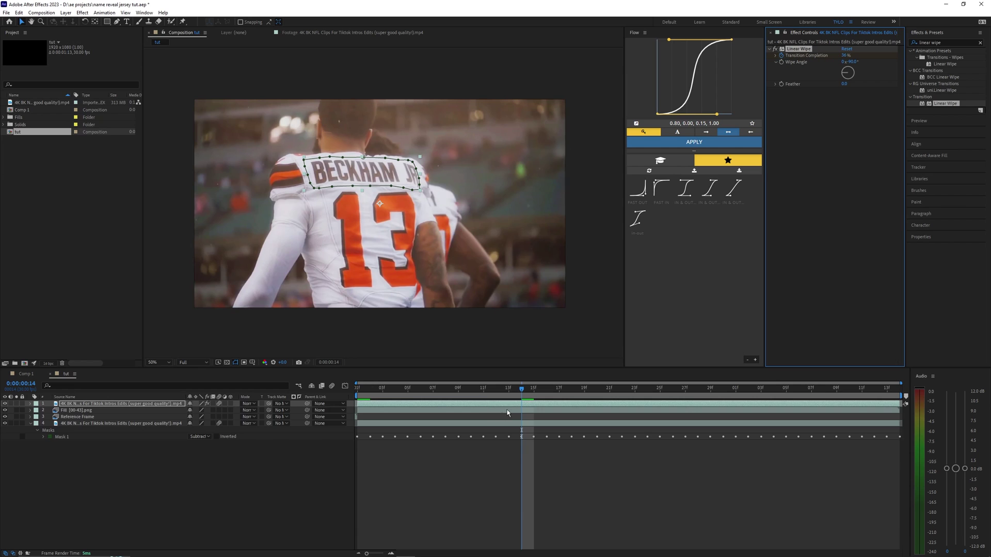
# - Apply Easy Ease to both Transition Completion keyframes, reshape their curve handles in the Graph Editor, and play back the reveal
pyautogui.press('u')
pyautogui.moveTo(532, 433); pyautogui.dragTo(343, 430)
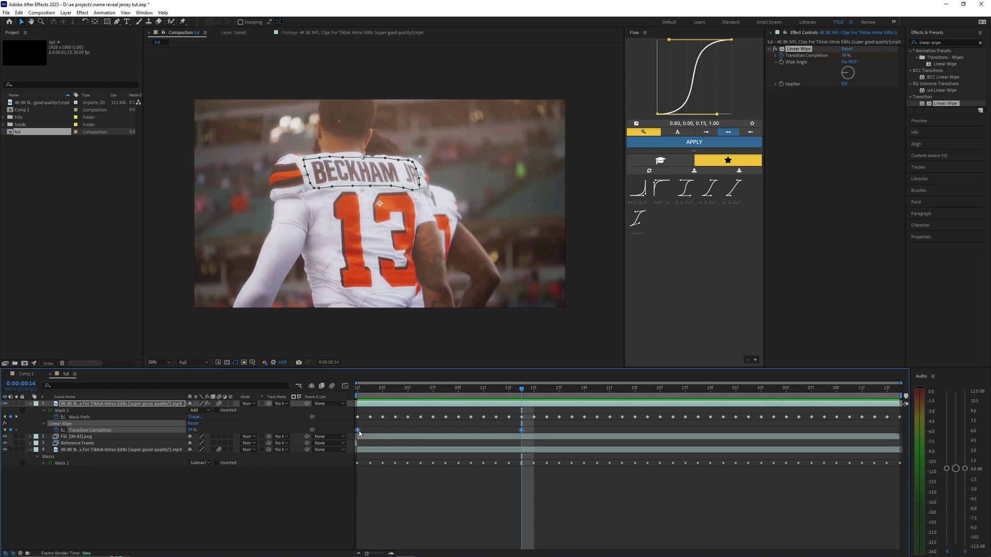
pyautogui.rightClick(357, 431)
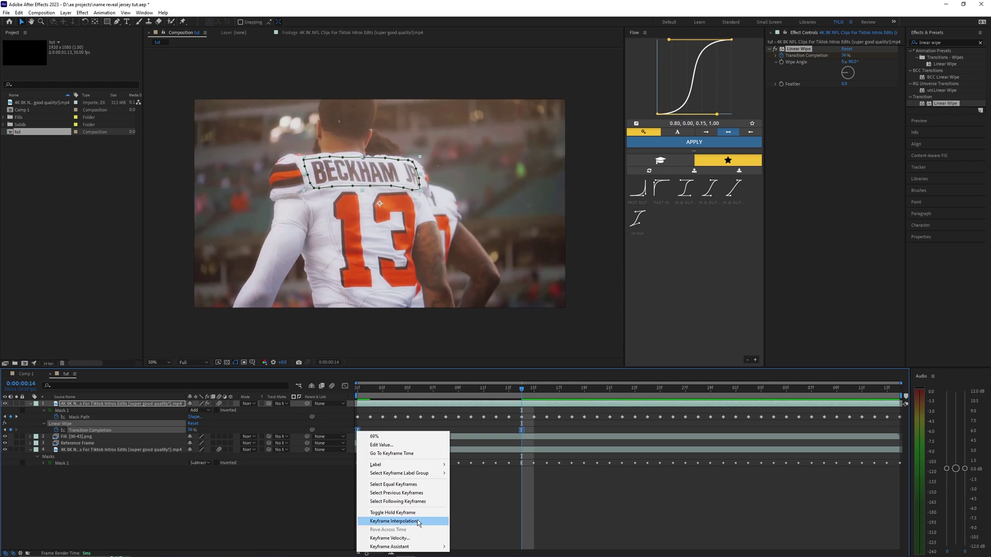
pyautogui.moveTo(415, 547)
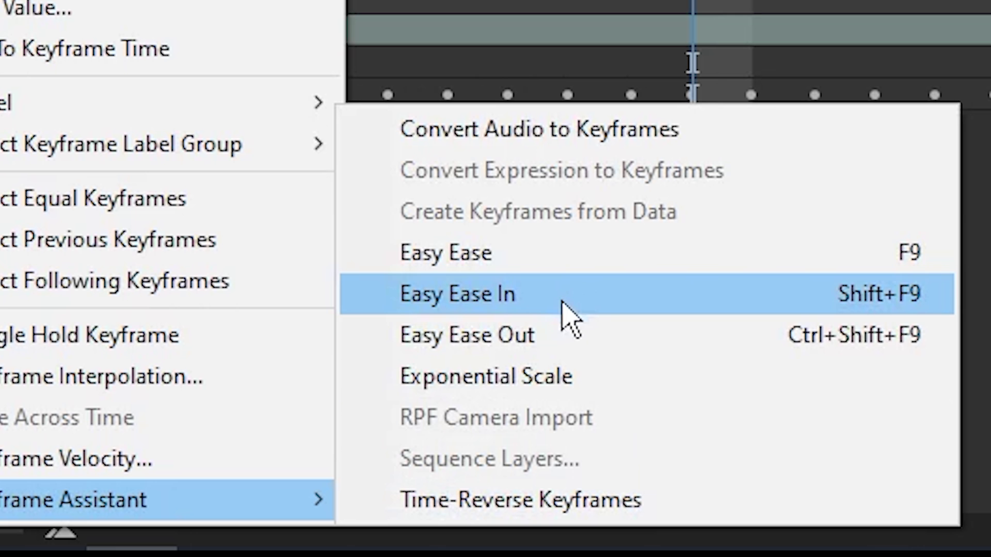
pyautogui.click(494, 496)
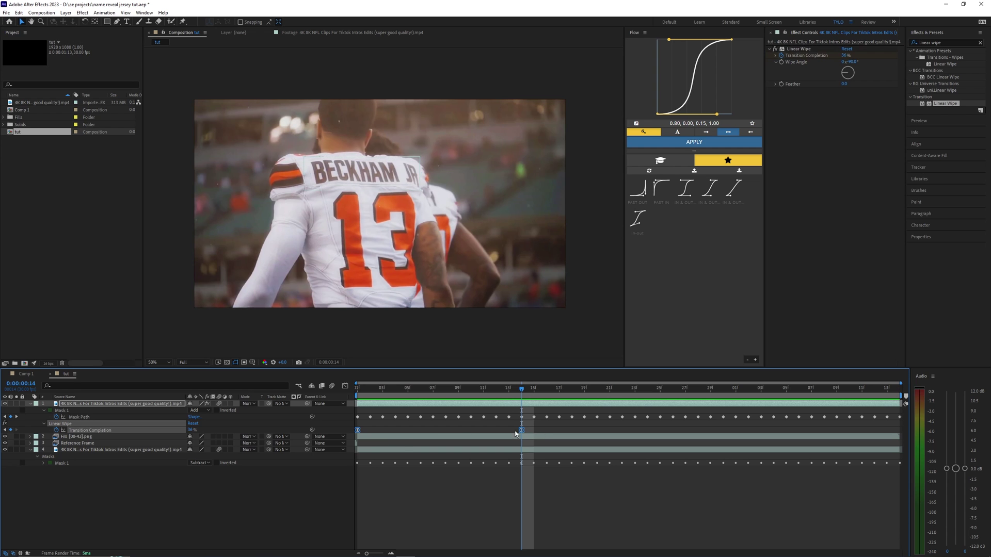
pyautogui.click(345, 386)
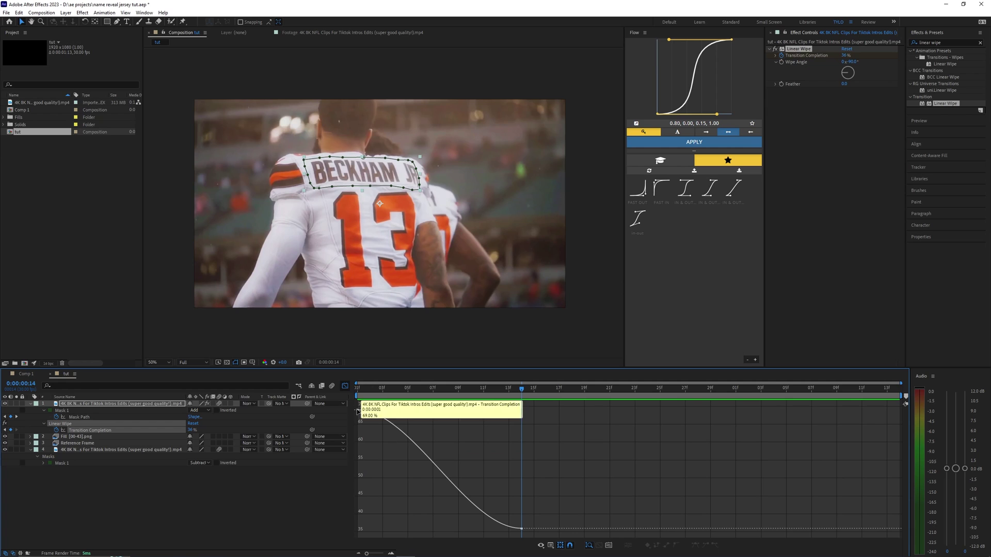
pyautogui.moveTo(467, 529); pyautogui.dragTo(408, 529)
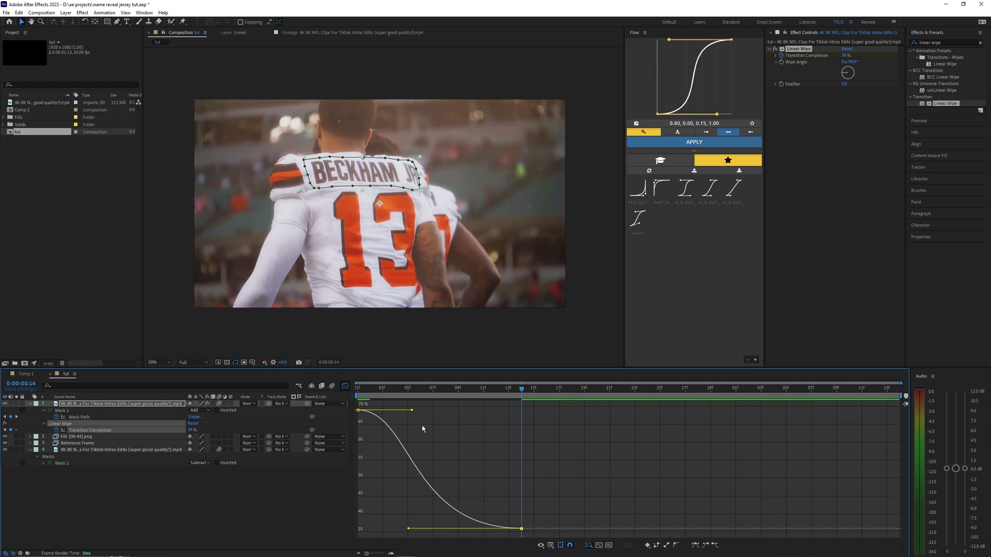
pyautogui.moveTo(412, 412); pyautogui.dragTo(398, 411)
pyautogui.press('space')
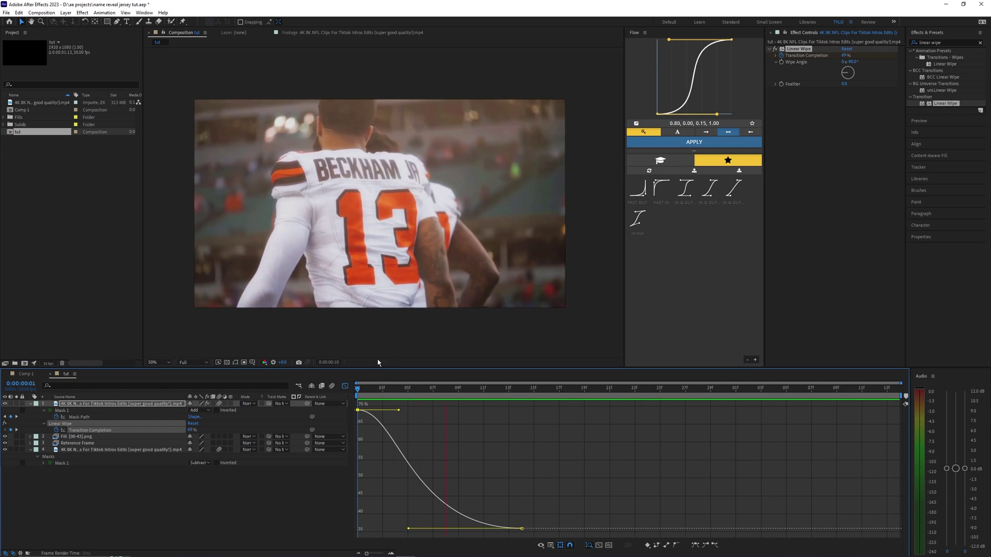
# - Move the wipe's ending keyframe to 0:00:00:21, set the Linear Wipe feather to 50 and inspect the jersey name's edge
pyautogui.hotkey('shift', 'F3')
pyautogui.click(423, 395)
pyautogui.click(441, 404)
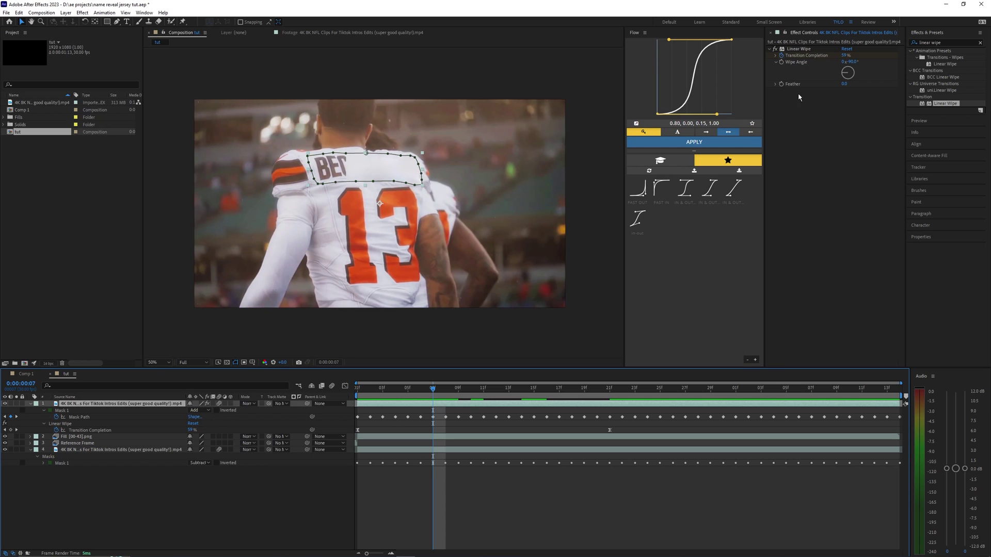
pyautogui.moveTo(846, 86); pyautogui.dragTo(848, 83)
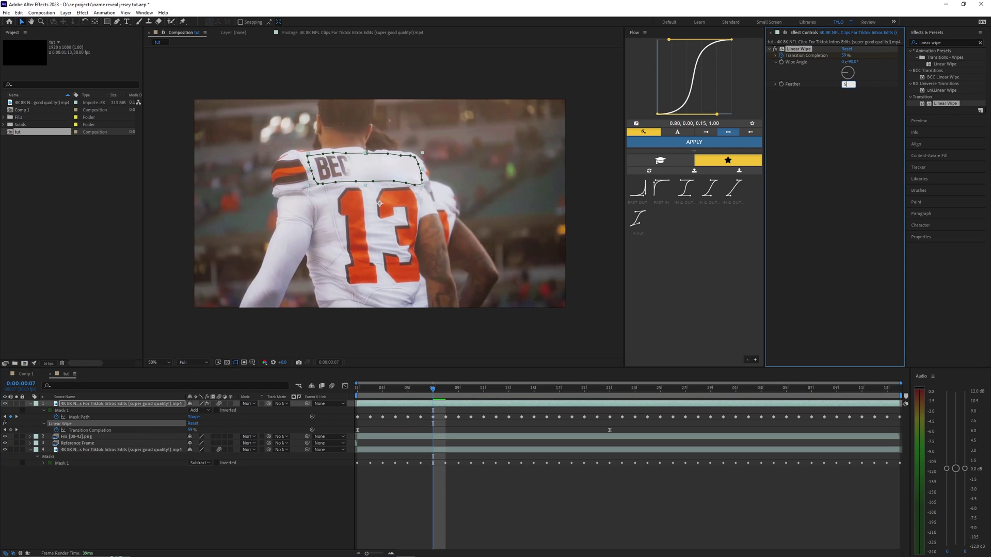
pyautogui.scroll(1, 413, 175)
pyautogui.moveTo(336, 171); pyautogui.dragTo(398, 202)
pyautogui.scroll(-1, 437, 230)
# - Play back the feathered name wipe across the composition
pyautogui.press('space')
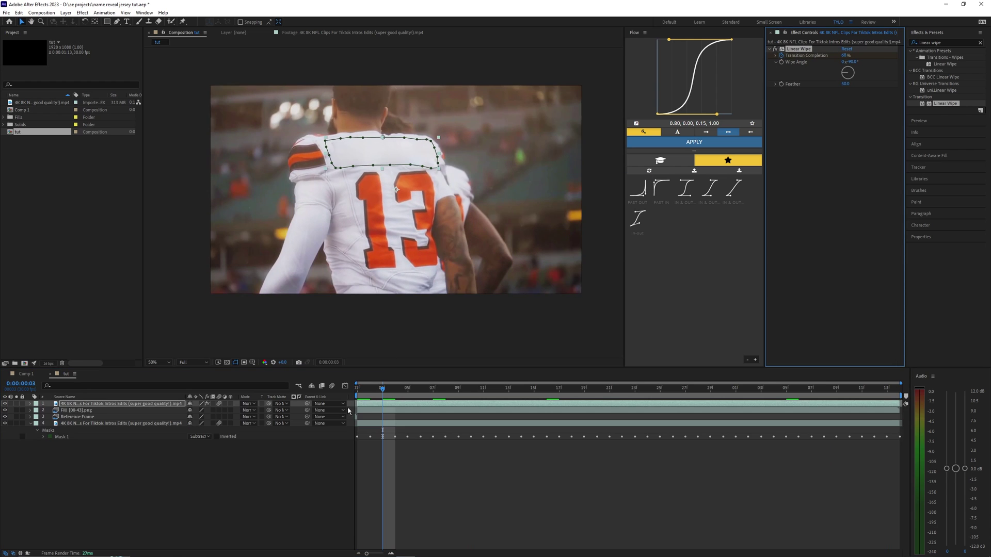
pyautogui.press('space')
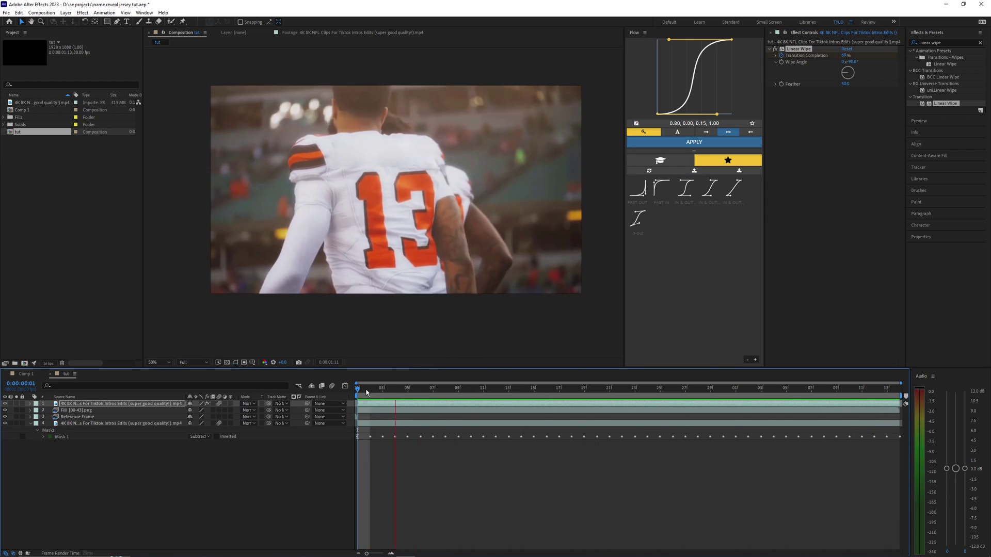
pyautogui.press('space')
pyautogui.press('space')
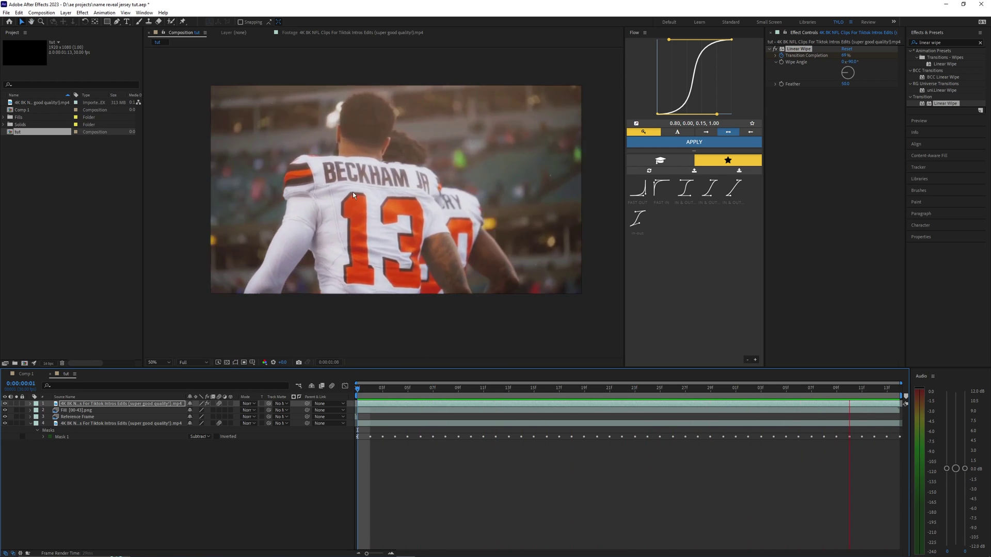
pyautogui.press('space')
# - Return to the first frame and remove the Linear Wipe effect from the top video layer
pyautogui.click(357, 389)
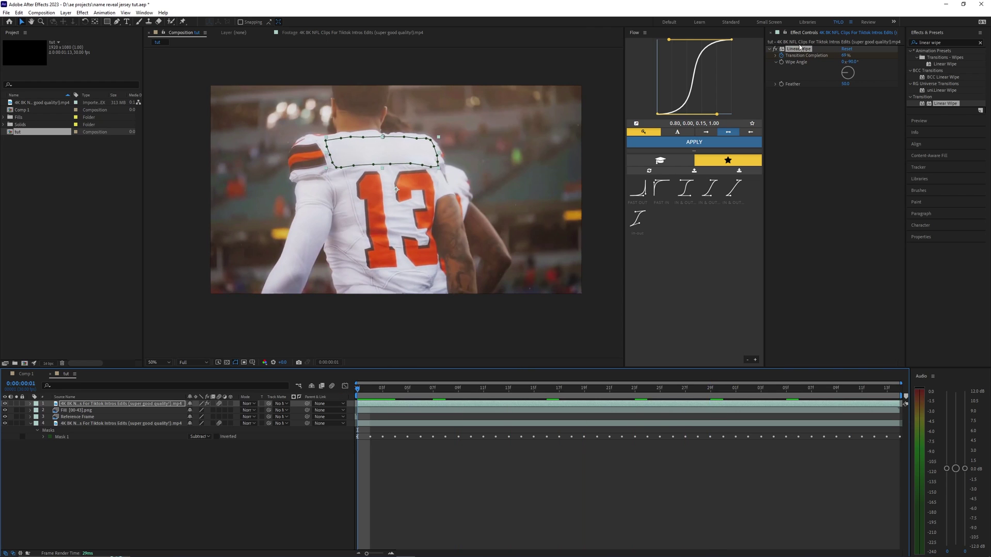
pyautogui.click(800, 50)
pyautogui.press('Delete')
pyautogui.click(363, 404)
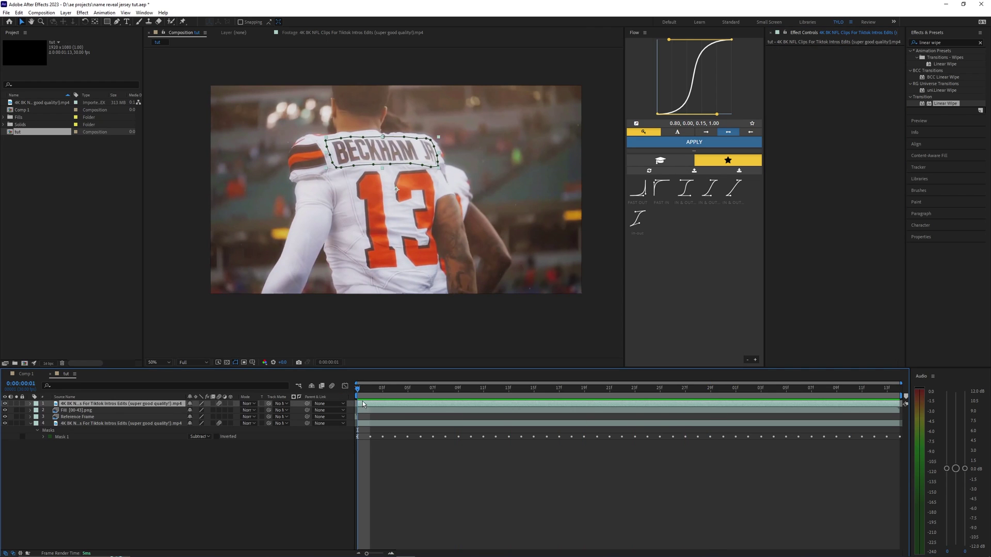
# - Clear the effect search, expand the Logo Reveal Presets - Tylo folder and apply BLOB BLUE REVEAL to the top video layer
pyautogui.click(980, 42)
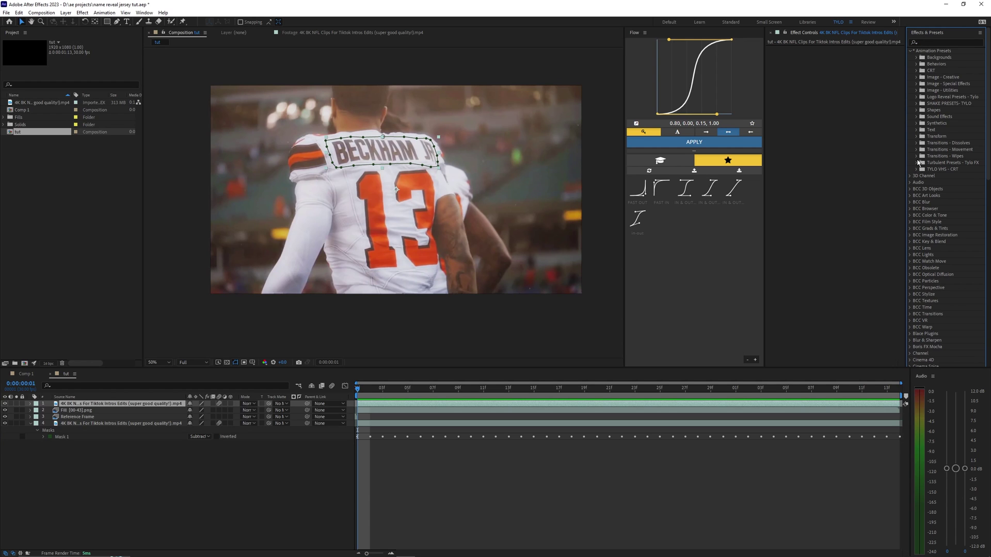
pyautogui.click(916, 97)
pyautogui.click(946, 103)
pyautogui.keyDown('shift'); pyautogui.click(949, 157); pyautogui.keyUp('shift')
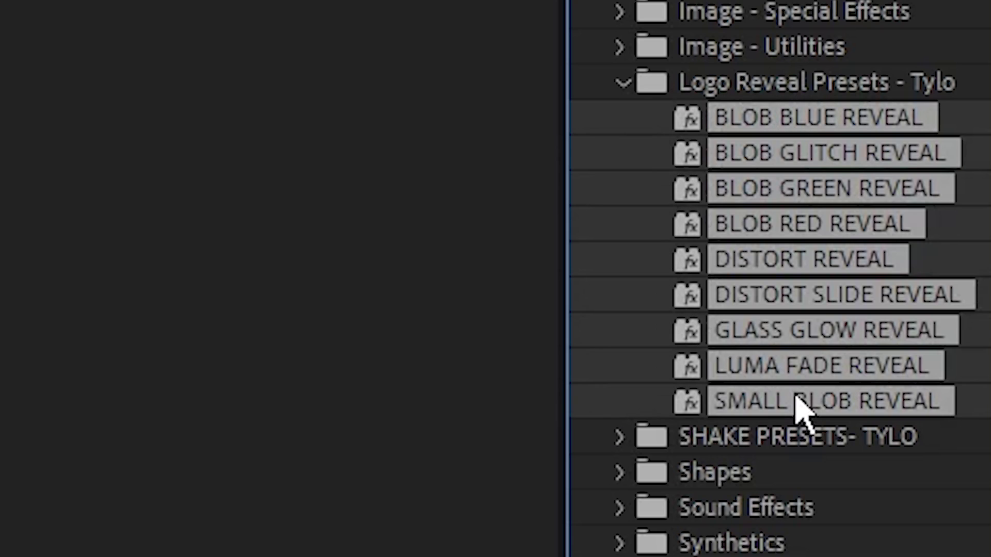
pyautogui.click(808, 408)
pyautogui.keyDown('shift'); pyautogui.click(805, 117); pyautogui.keyUp('shift')
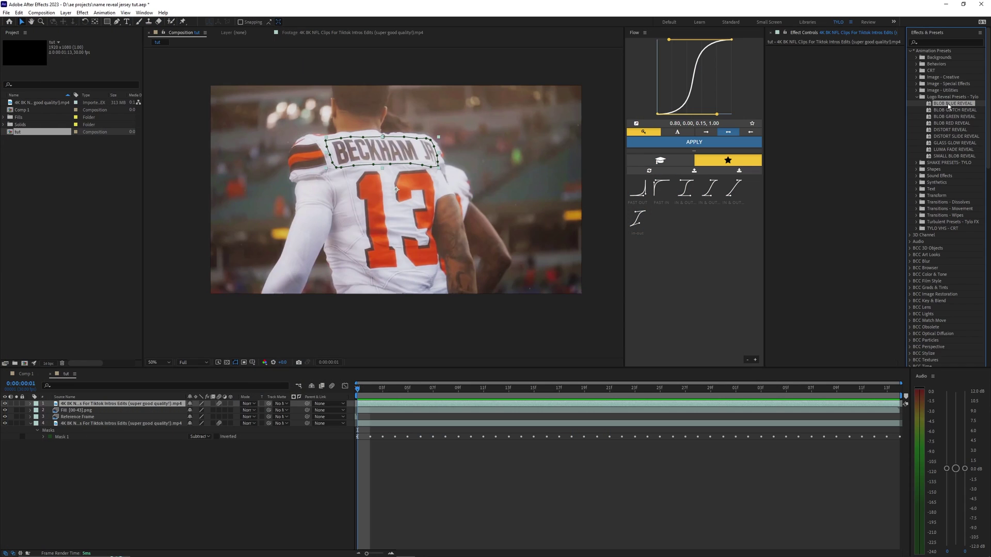
pyautogui.moveTo(376, 405); pyautogui.dragTo(376, 407)
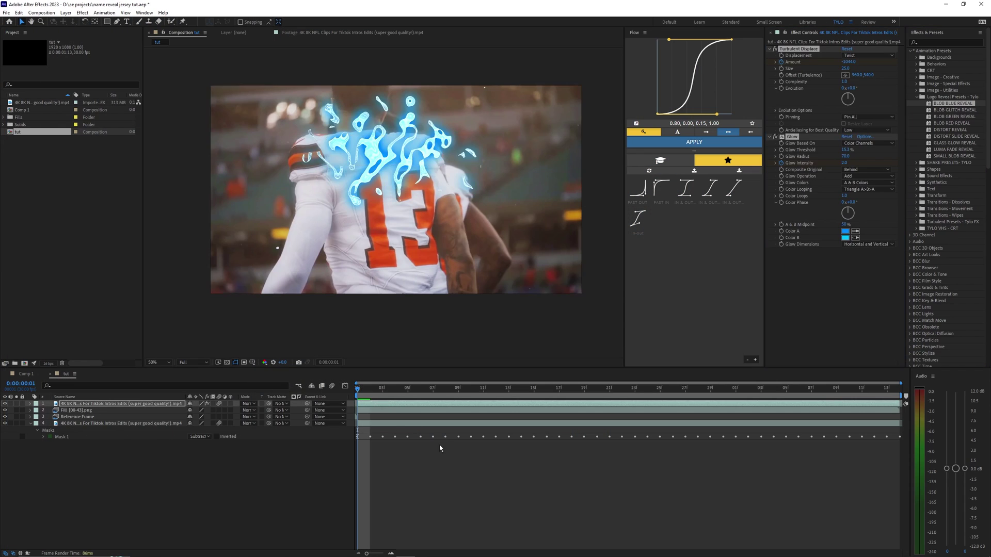
# - Play back the blue blob reveal on the jersey name and return to the first frame
pyautogui.press('space')
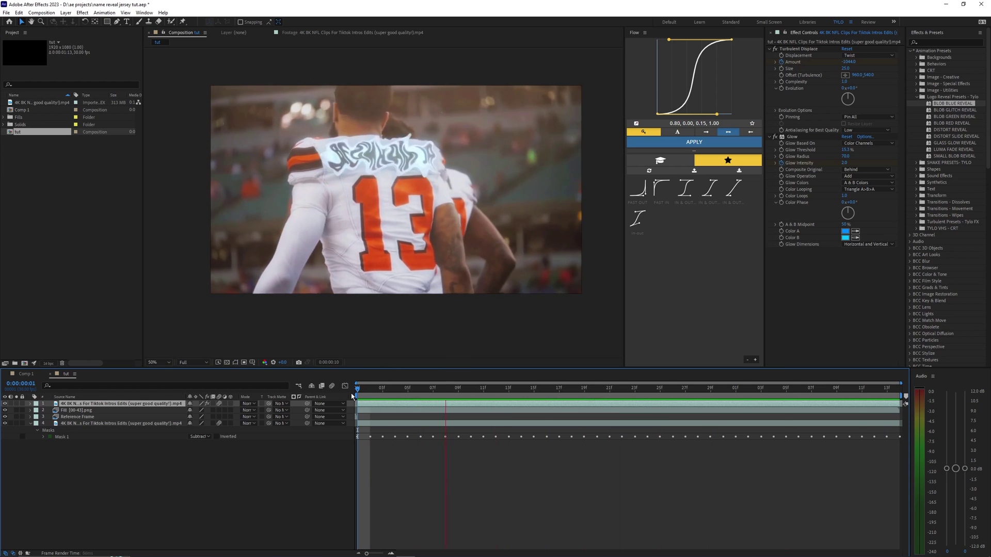
pyautogui.press('space')
pyautogui.press('Home')
pyautogui.press('space')
pyautogui.press('space')
pyautogui.press('Home')
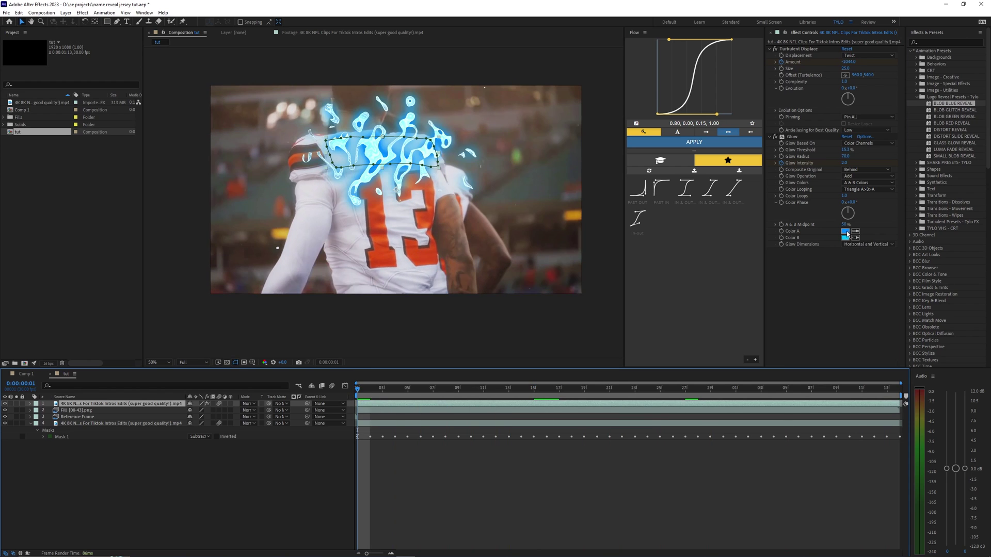
# - Change the Glow's Color A to red and Color B to orange, and remove the preset's effects from the top layer
pyautogui.click(847, 234)
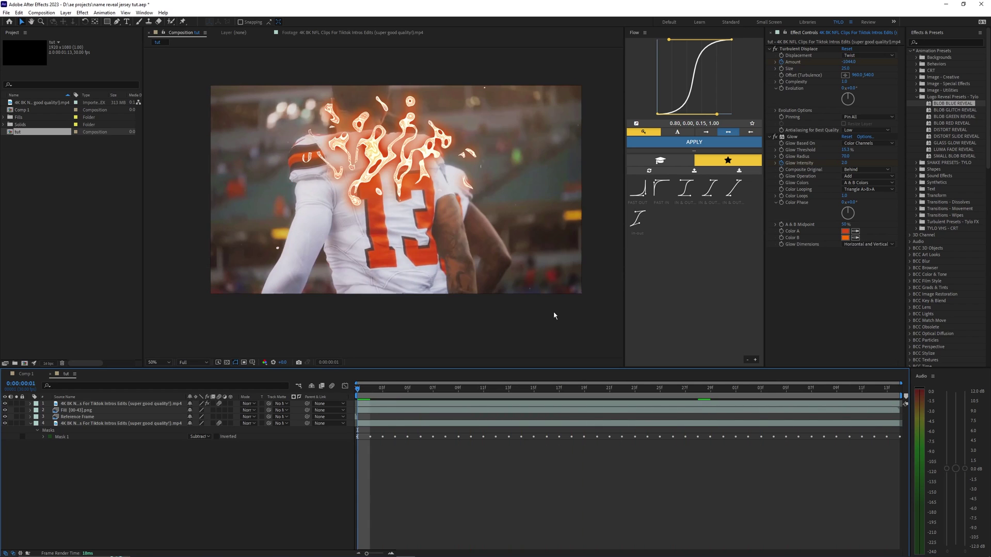
pyautogui.click(792, 137)
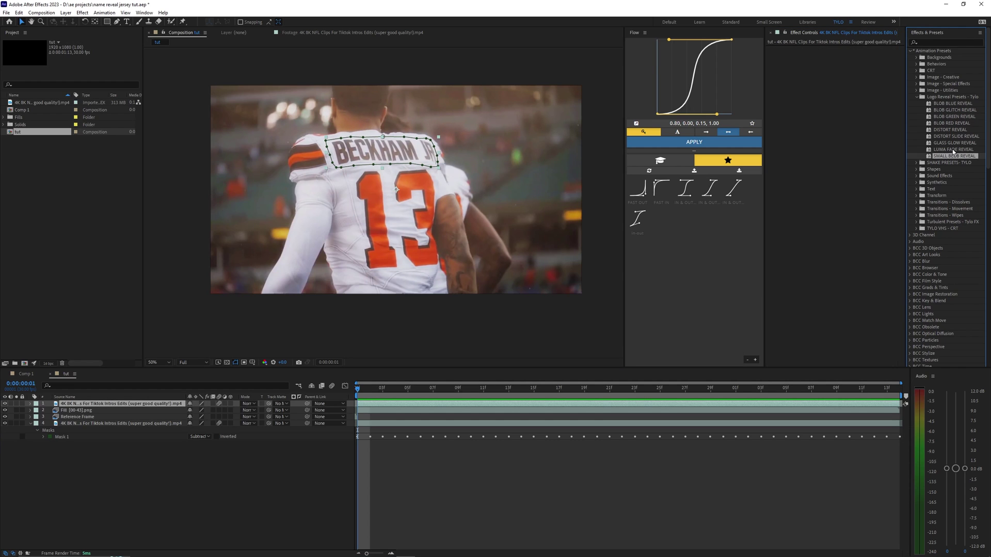
# - Try the LUMA FADE REVEAL preset on the top video layer and play back the name reveal
pyautogui.moveTo(857, 123); pyautogui.dragTo(821, 99)
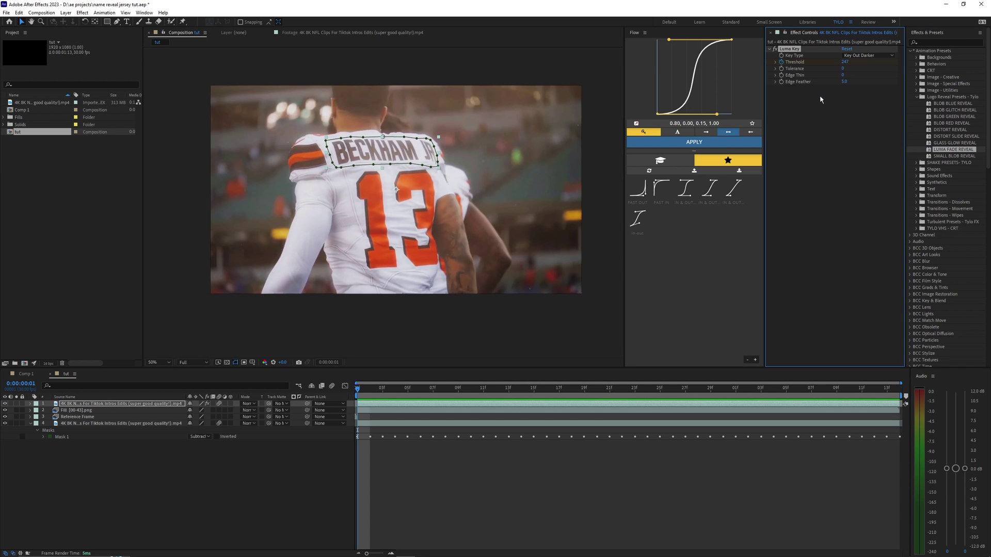
pyautogui.moveTo(358, 388)
pyautogui.mouseDown()
pyautogui.moveTo(533, 387)
pyautogui.moveTo(355, 385)
pyautogui.mouseUp()
pyautogui.scroll(1, 383, 202)
pyautogui.scroll(3, 376, 296)
pyautogui.scroll(-2, 303, 273)
pyautogui.press('space')
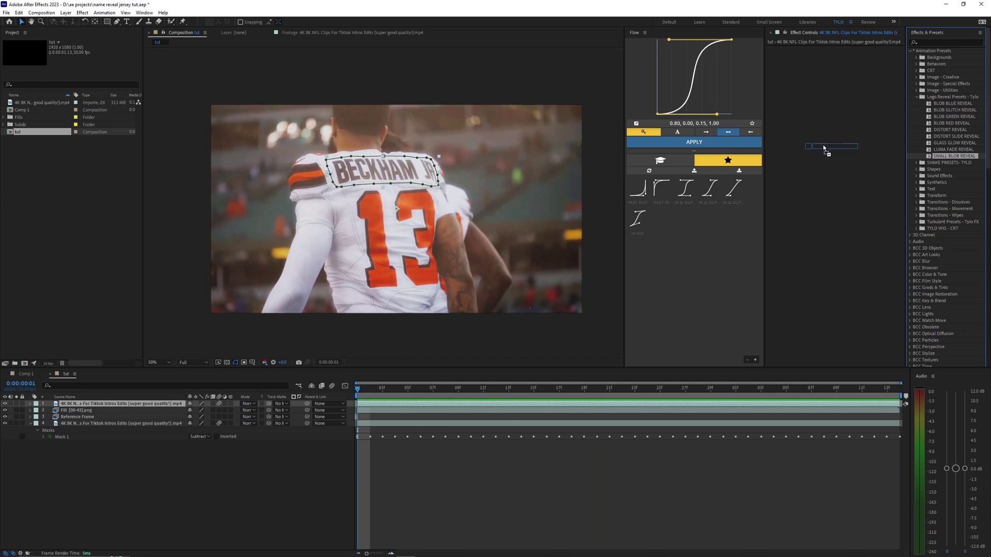
# - Try the SMALL BLOB REVEAL preset on the top video layer and undo it
pyautogui.moveTo(824, 148); pyautogui.dragTo(825, 150)
pyautogui.hotkey('ctrl', 'z')
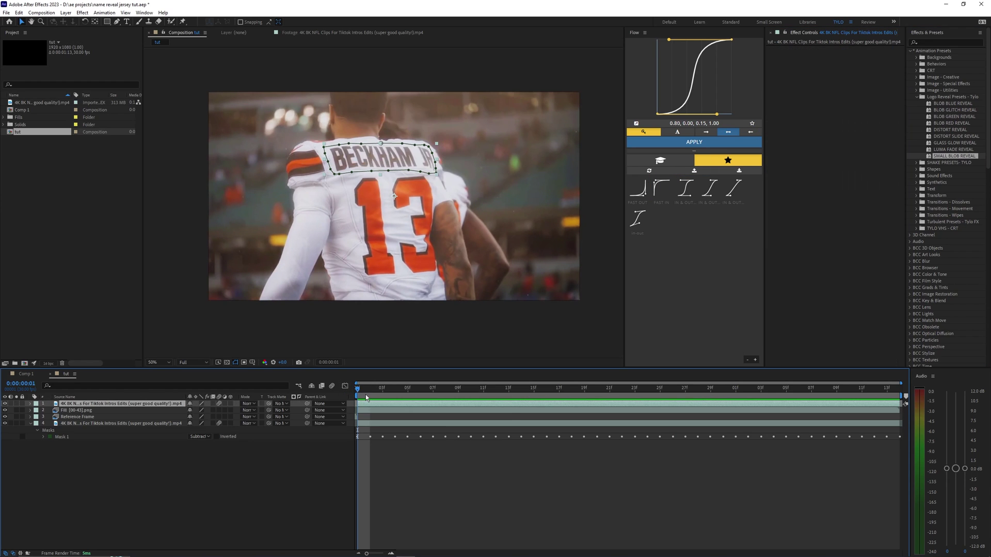
pyautogui.click(376, 410)
pyautogui.click(375, 406)
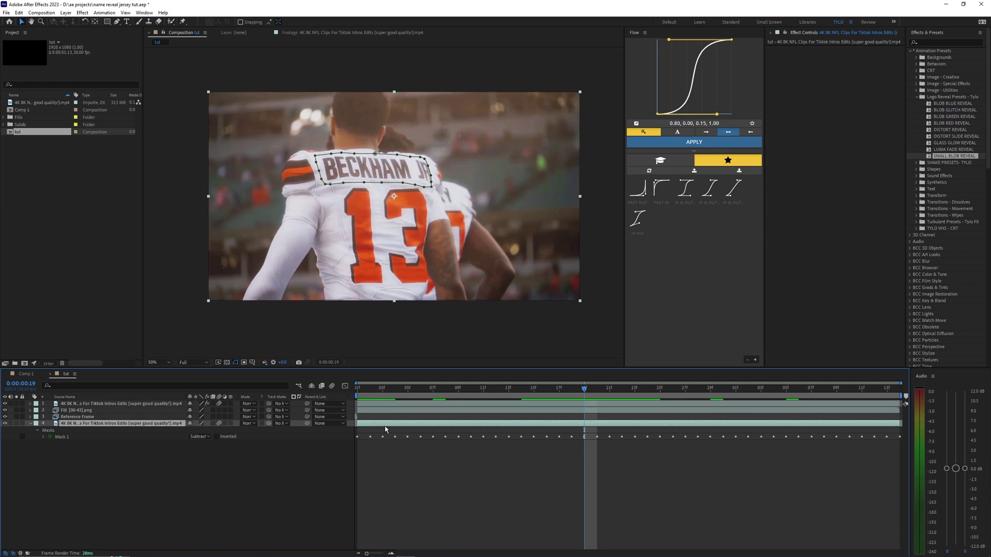
# - Pre-compose the two video layers and the fill layer, moving all attributes into the new composition
pyautogui.keyDown('ctrl'); pyautogui.click(383, 411); pyautogui.keyUp('ctrl')
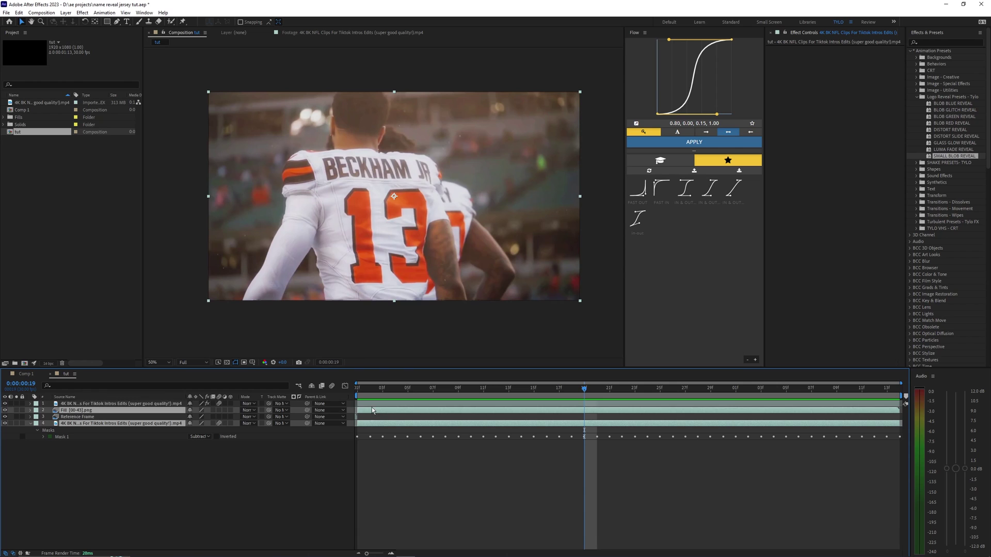
pyautogui.keyDown('ctrl'); pyautogui.click(372, 405); pyautogui.keyUp('ctrl')
pyautogui.rightClick(372, 405)
pyautogui.click(408, 354)
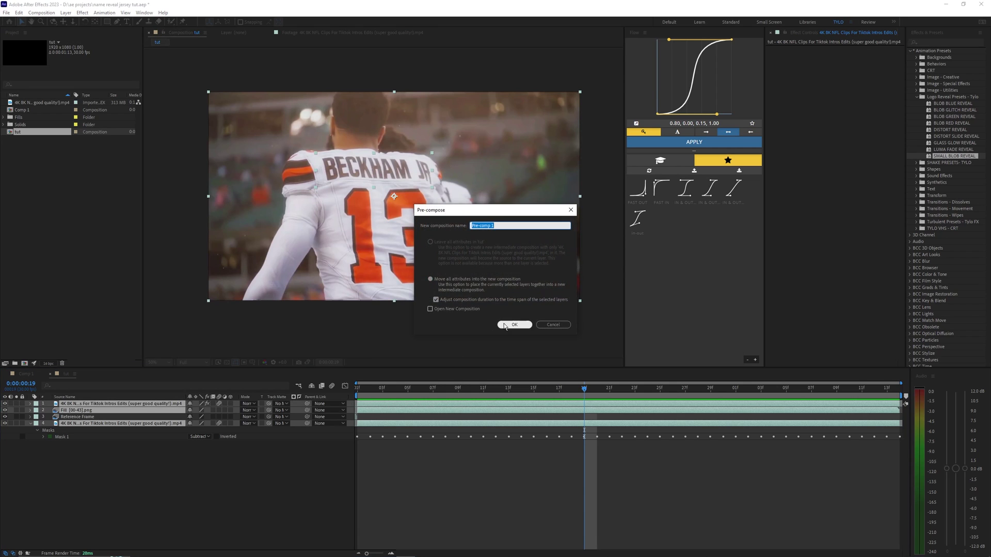
pyautogui.click(514, 325)
# - Set Position and Scale keyframes for the pre-comp on the first frame
pyautogui.press('s')
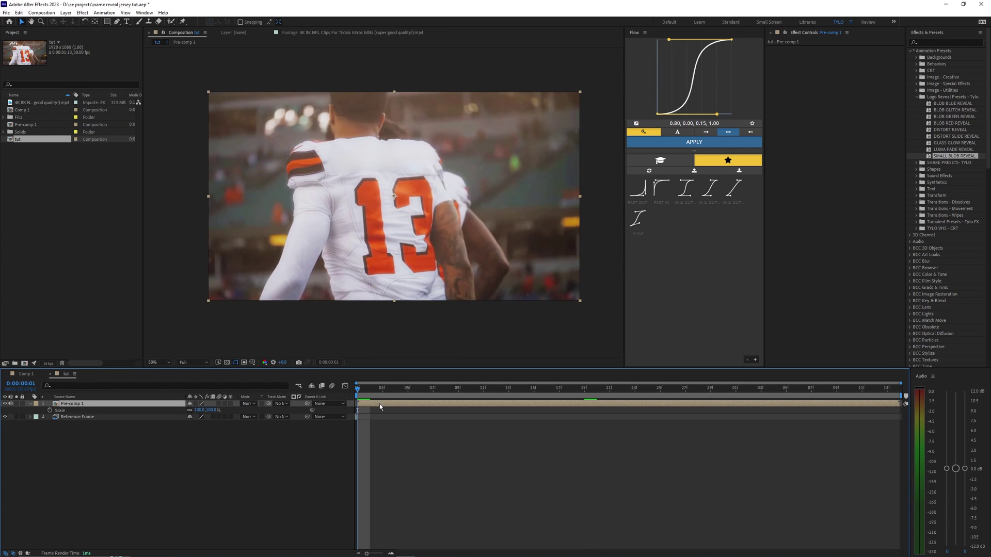
pyautogui.hotkey('shift', 'p')
pyautogui.click(50, 411)
pyautogui.click(50, 417)
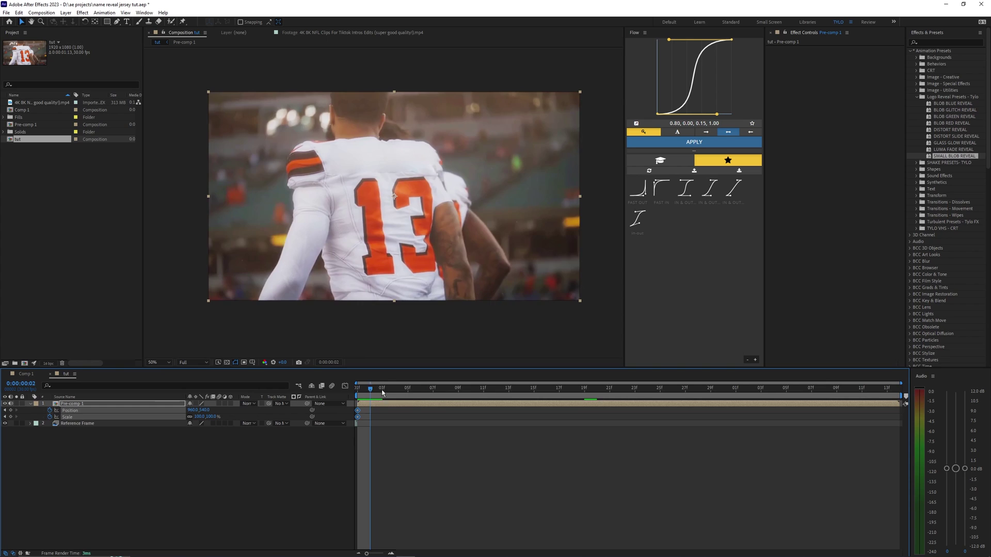
# - Enlarge and reposition the pre-comp at frame 20, ease the keyframes with curve 0.69, 0.00, 0.31, 1.00, enable motion blur and play back the zoom
pyautogui.moveTo(382, 392); pyautogui.dragTo(599, 414)
pyautogui.click(594, 429)
pyautogui.click(560, 404)
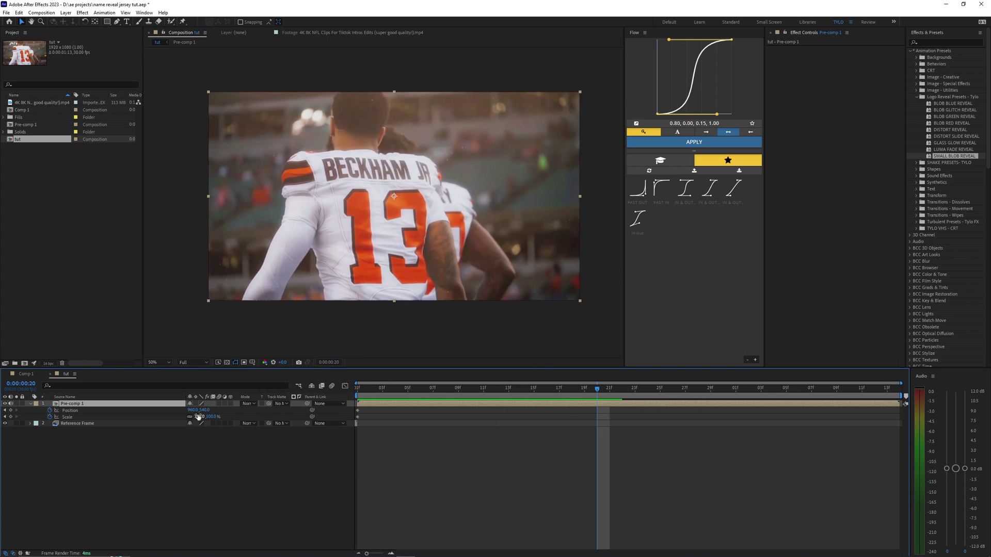
pyautogui.moveTo(196, 417); pyautogui.dragTo(254, 413)
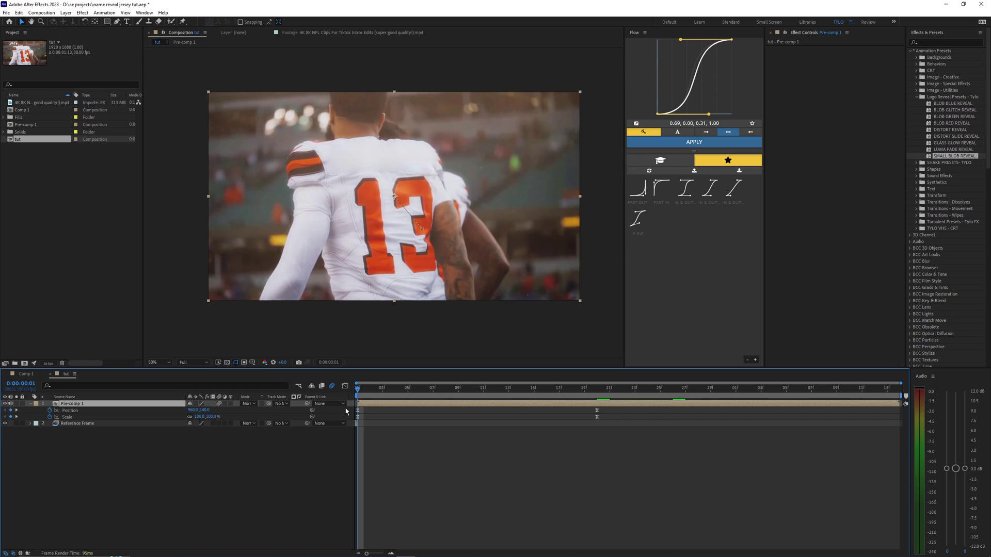
pyautogui.press('space')
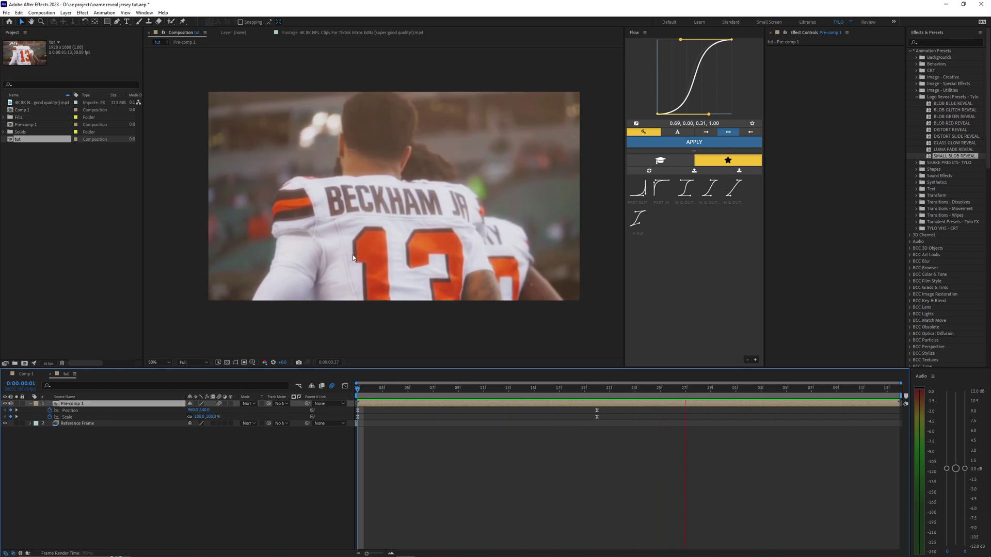
pyautogui.press('space')
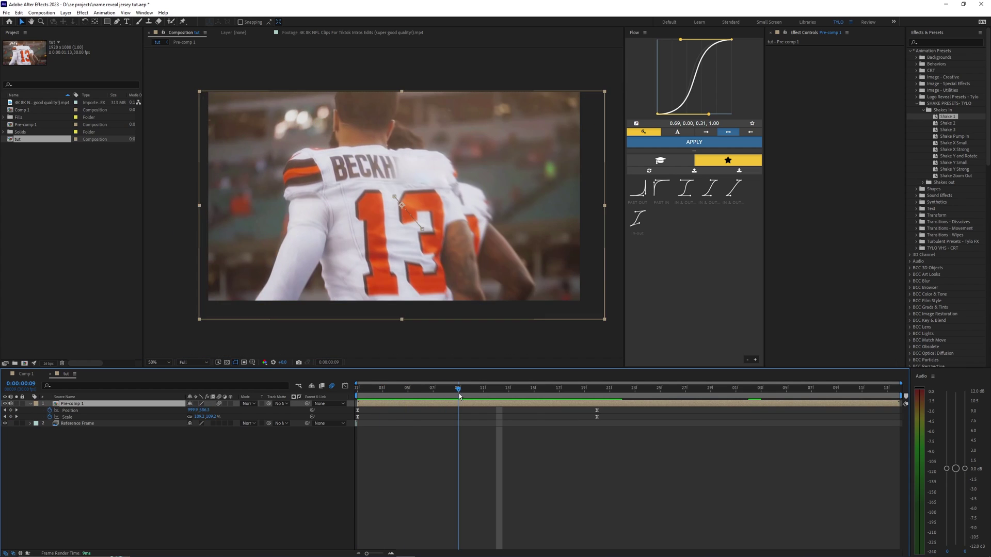
# - Try splitting the pre-comp layer at frame 13, and undo the split
pyautogui.moveTo(460, 393); pyautogui.dragTo(503, 395)
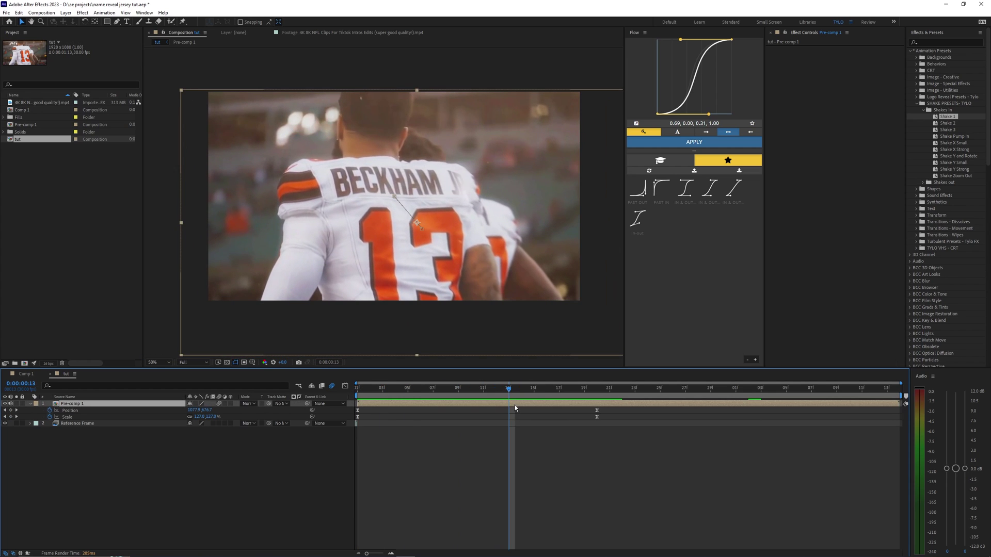
pyautogui.hotkey('ctrl', 'shift', 'd')
pyautogui.click(531, 415)
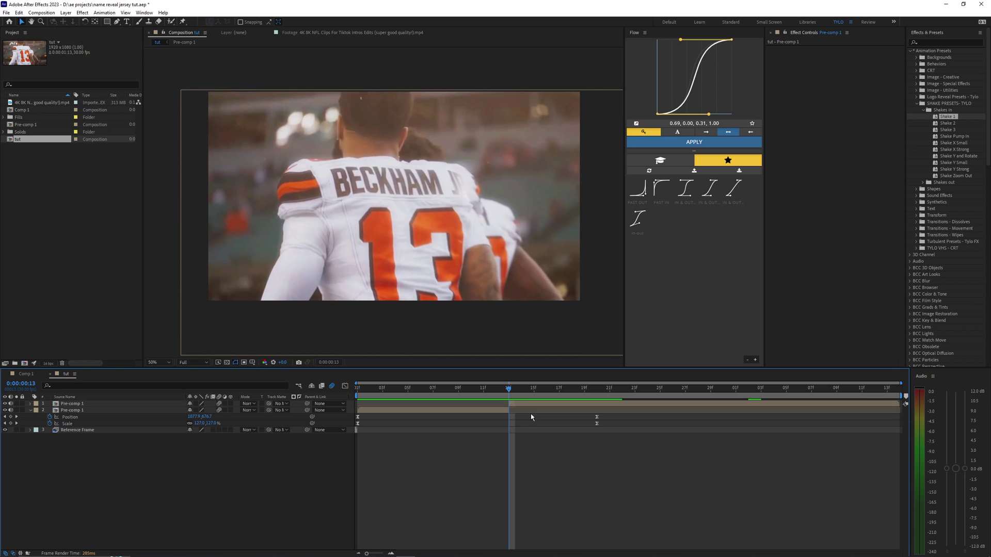
pyautogui.click(521, 405)
pyautogui.hotkey('ctrl', 'z')
# - Split the pre-comp layer at frame 13 and apply the Shake Y Small preset to the second part
pyautogui.moveTo(498, 393); pyautogui.dragTo(518, 384)
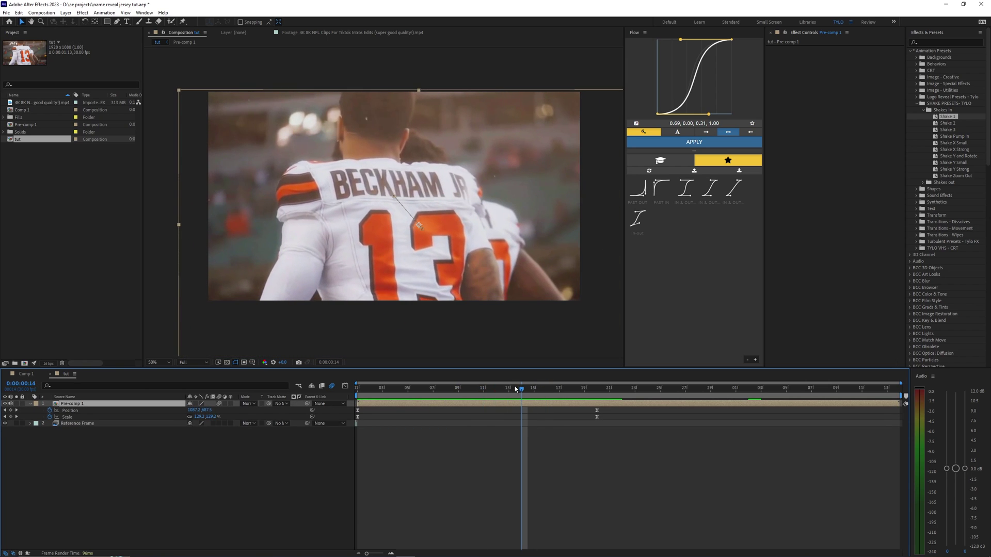
pyautogui.hotkey('ctrl', 'shift', 'd')
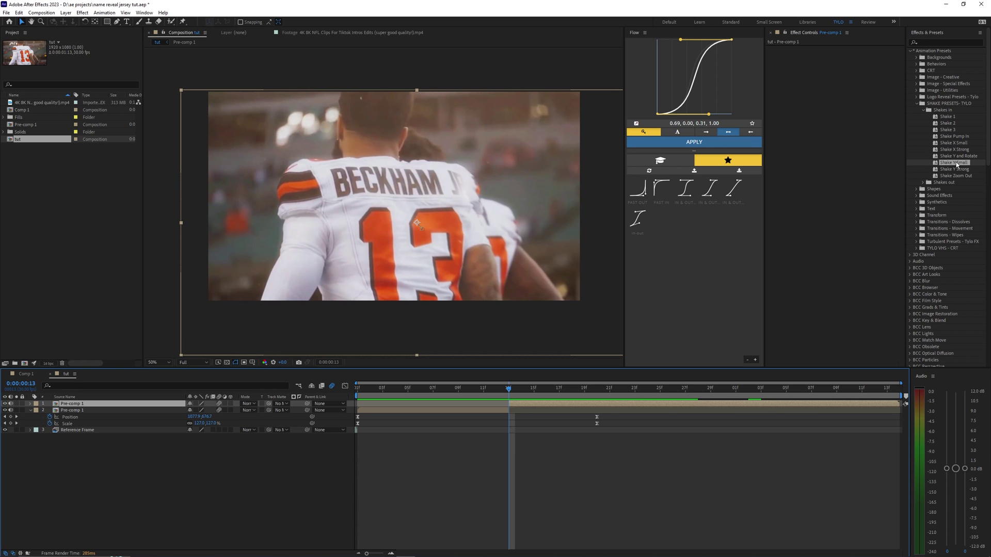
pyautogui.moveTo(805, 108); pyautogui.dragTo(806, 109)
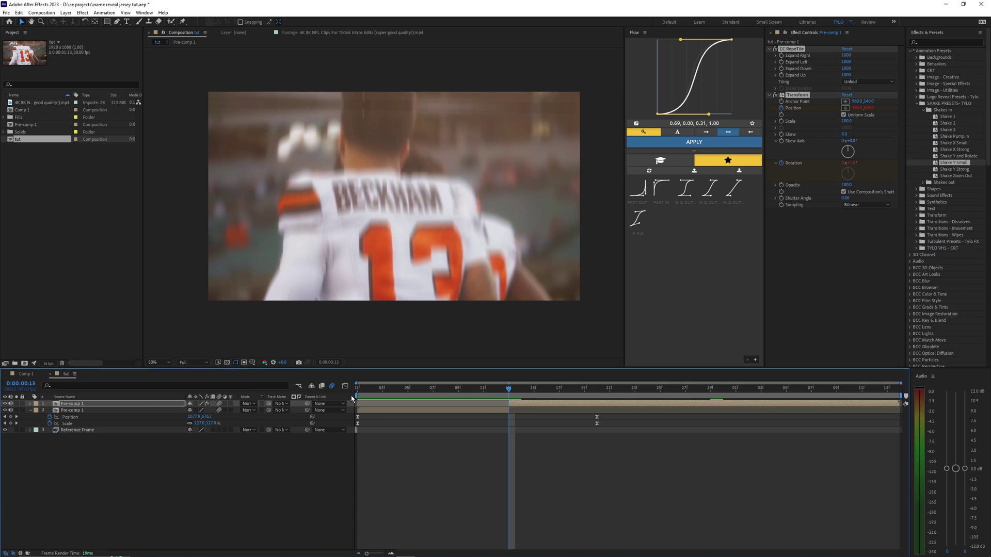
# - Play back the zoom and shake from the first frame and return to the start
pyautogui.moveTo(357, 390); pyautogui.dragTo(335, 389)
pyautogui.click(404, 433)
pyautogui.press('space')
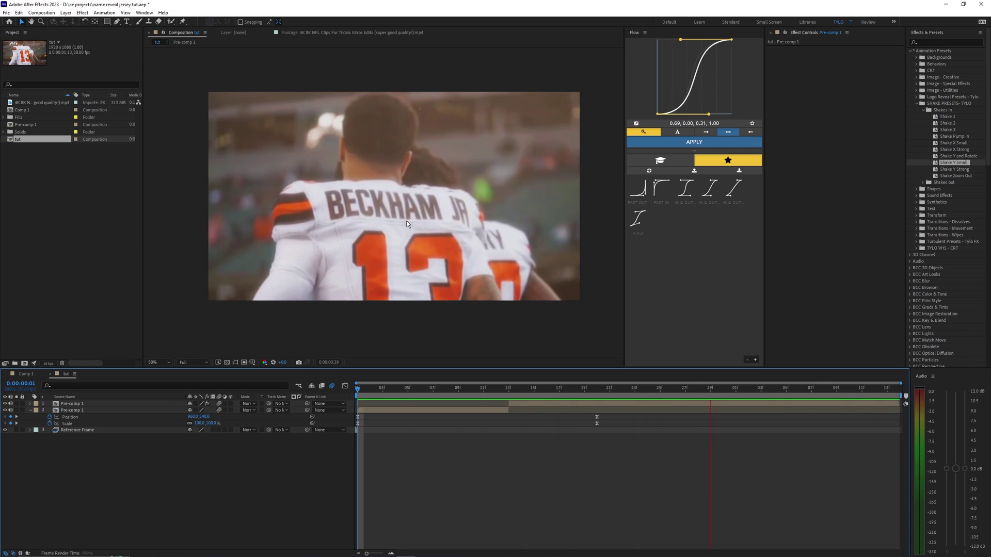
pyautogui.press('space')
pyautogui.click(360, 389)
pyautogui.click(378, 424)
pyautogui.click(382, 428)
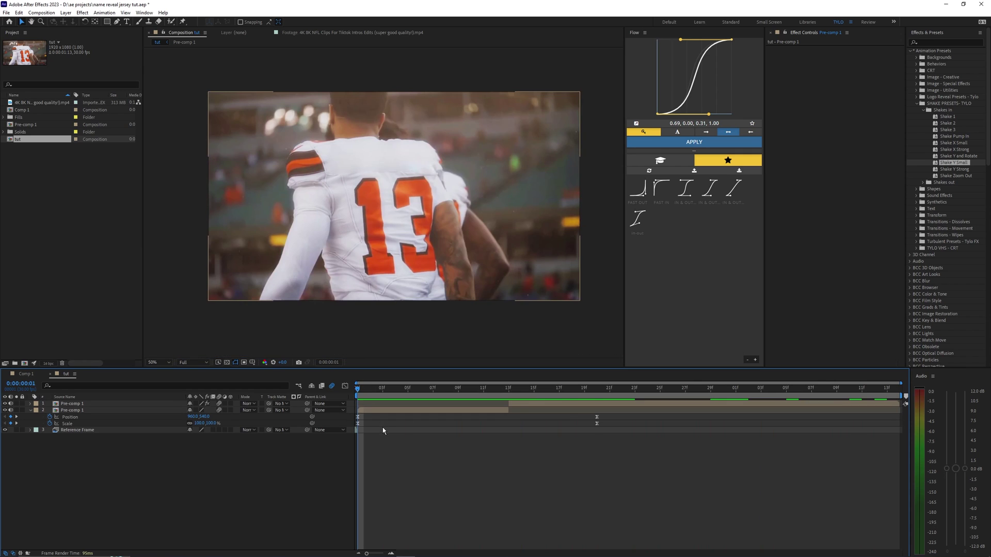
# - Inspect the keyframes of both pre-comp parts, check the Shakes out presets, and play back the finished name reveal
pyautogui.press('u')
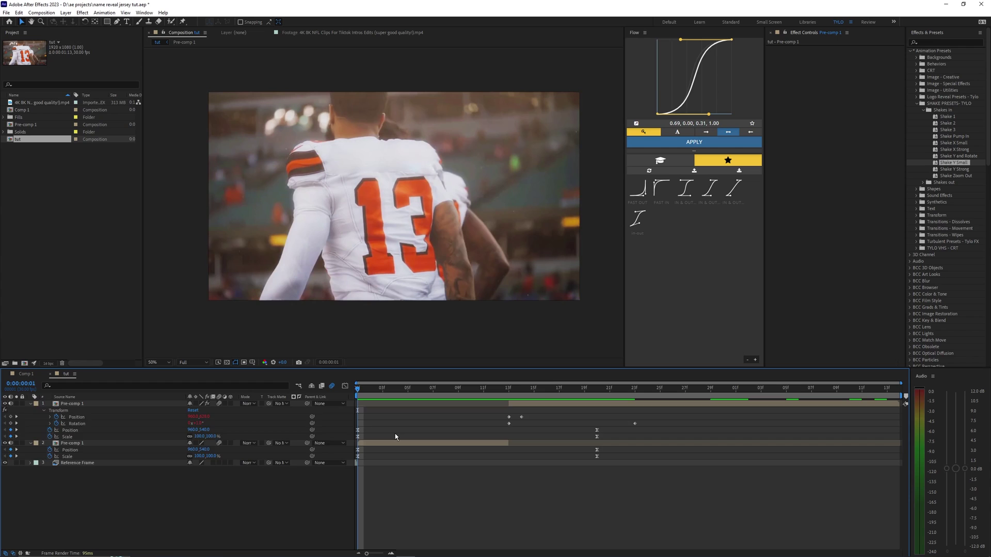
pyautogui.press('u')
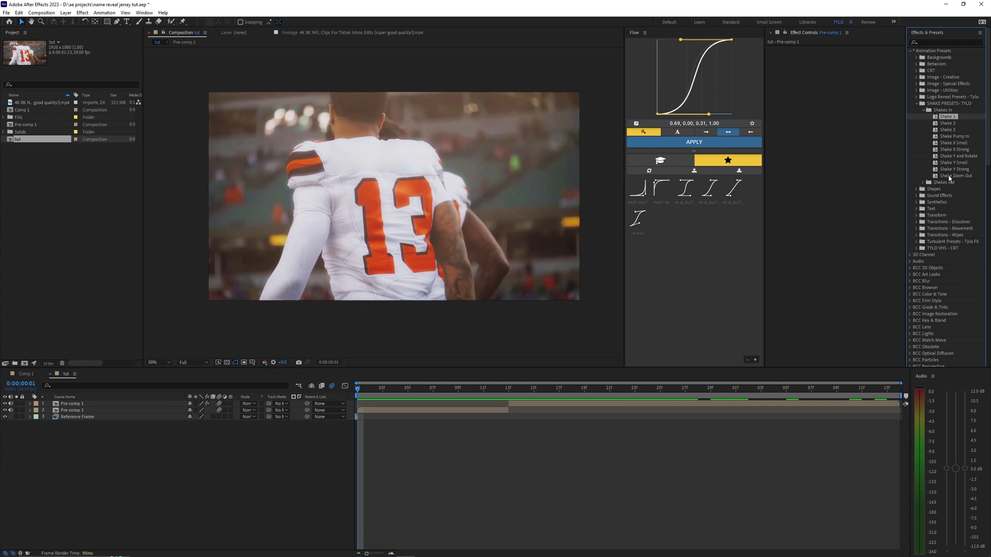
pyautogui.click(924, 183)
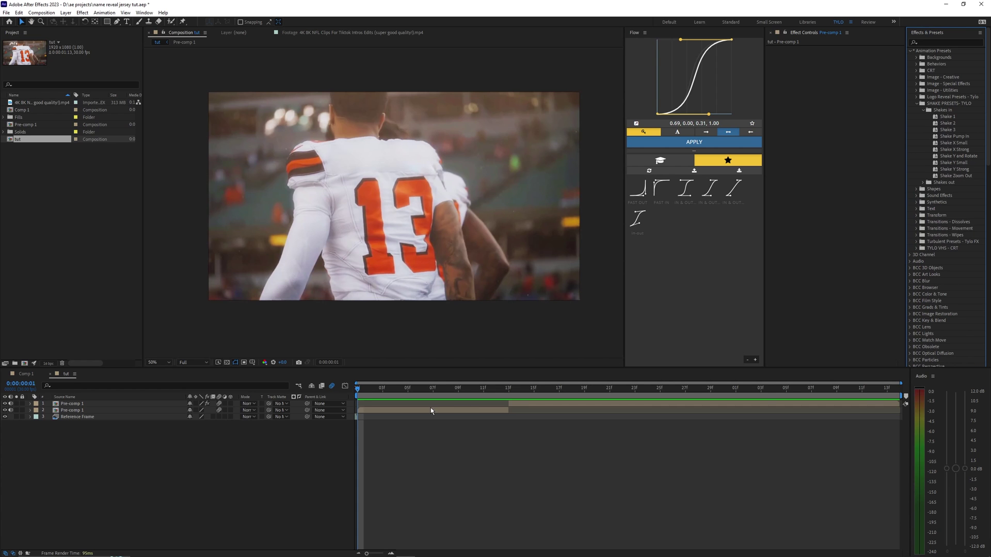
pyautogui.press('space')
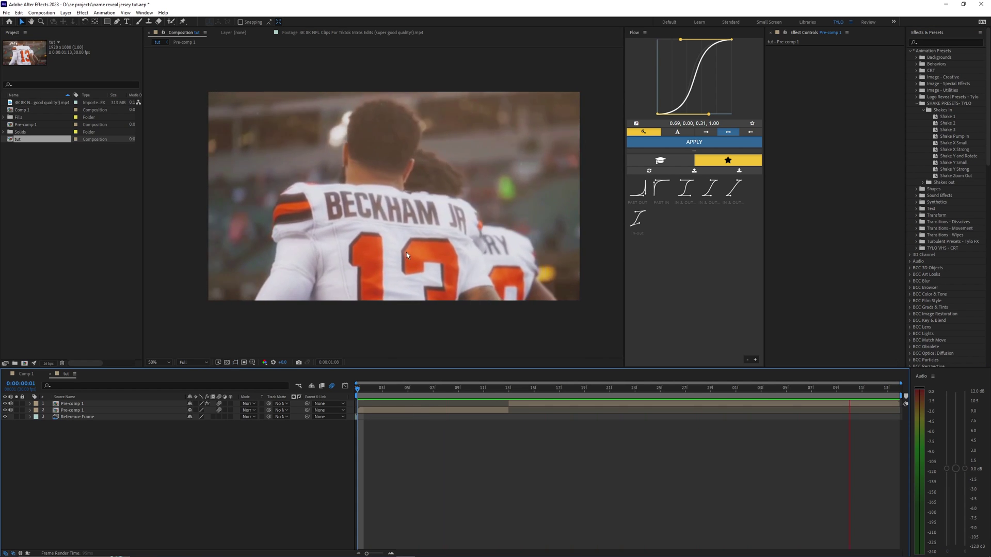